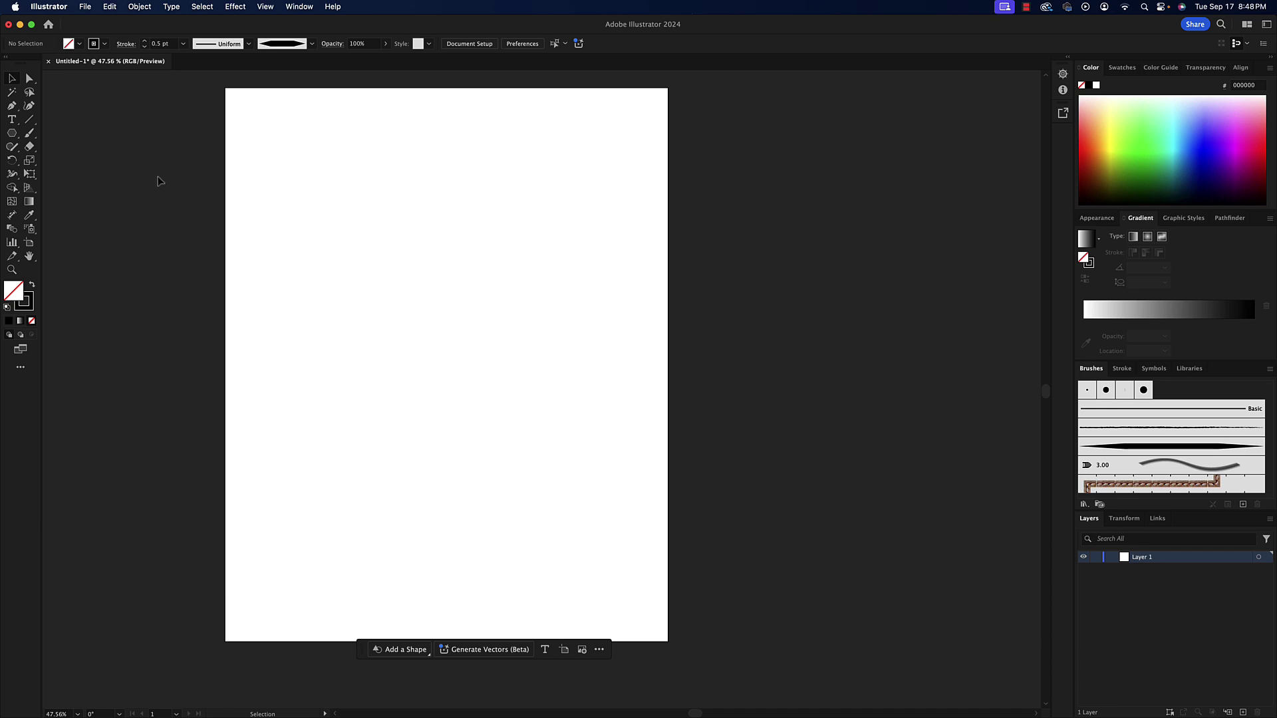
Swap fill and stroke for a black fill, and create a six-sided polygon with a 250 px radius on the artboard
left_click(32, 286)
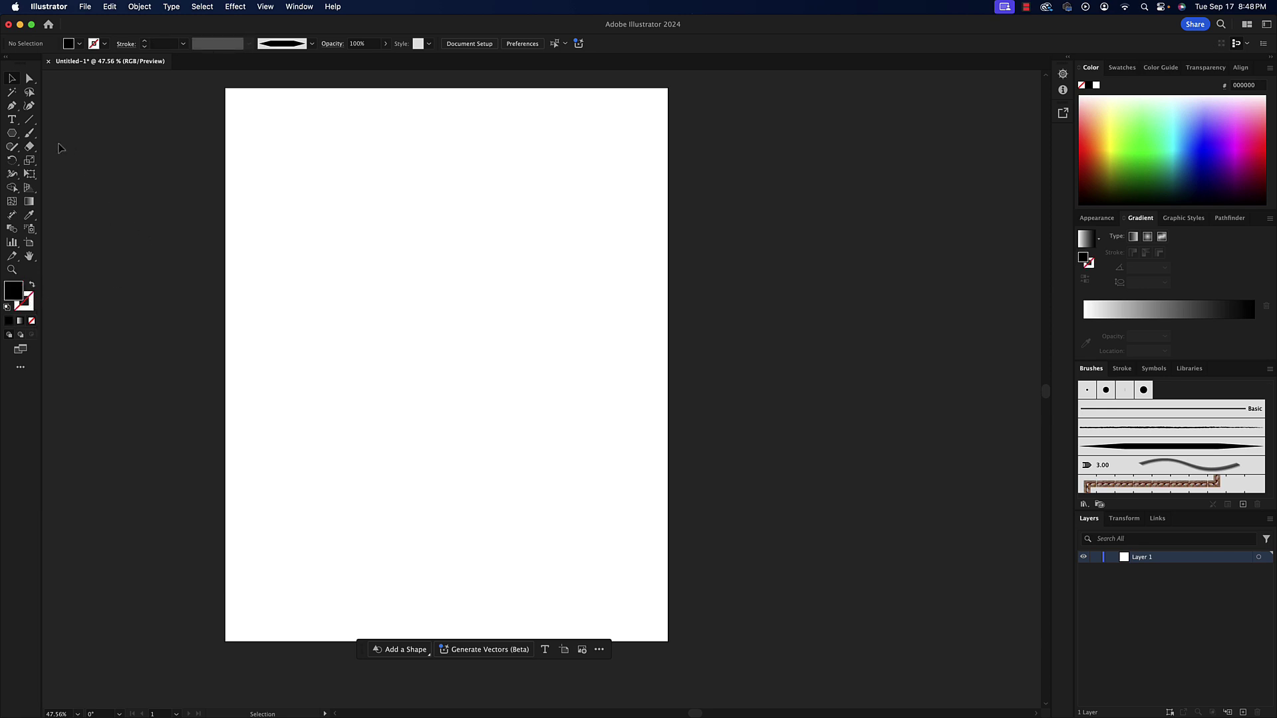
left_click(17, 136)
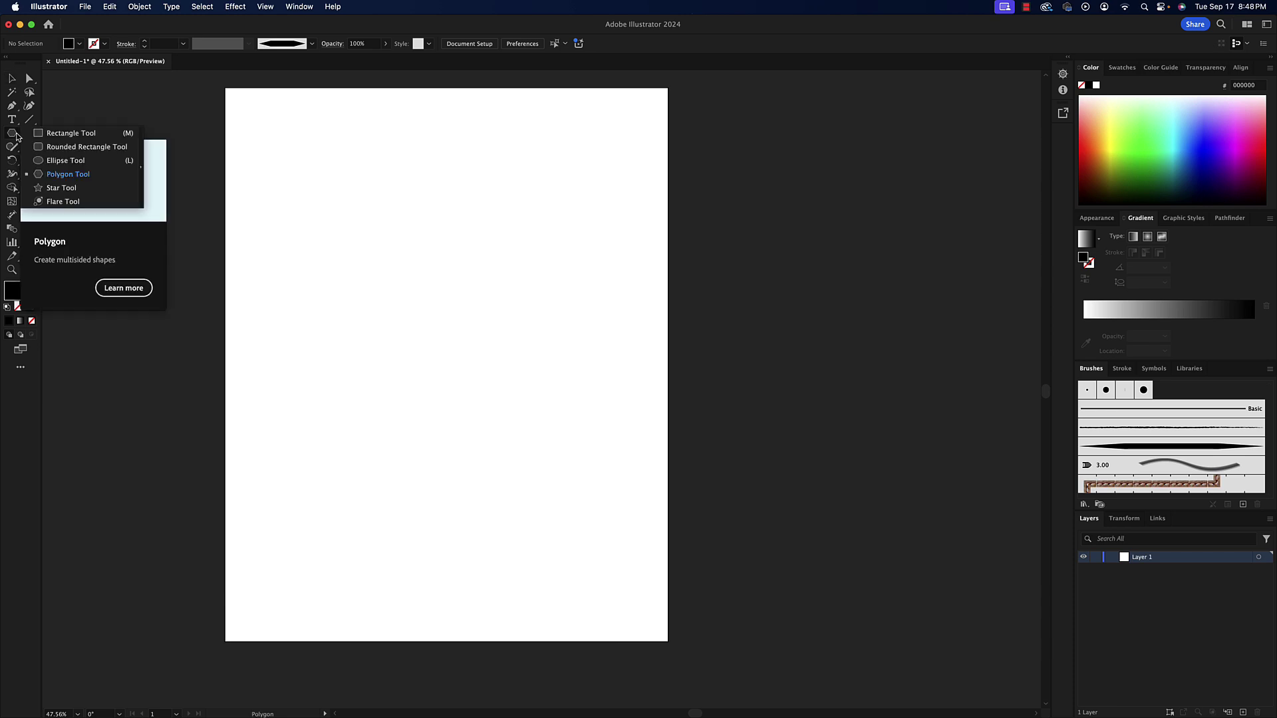
left_click(67, 173)
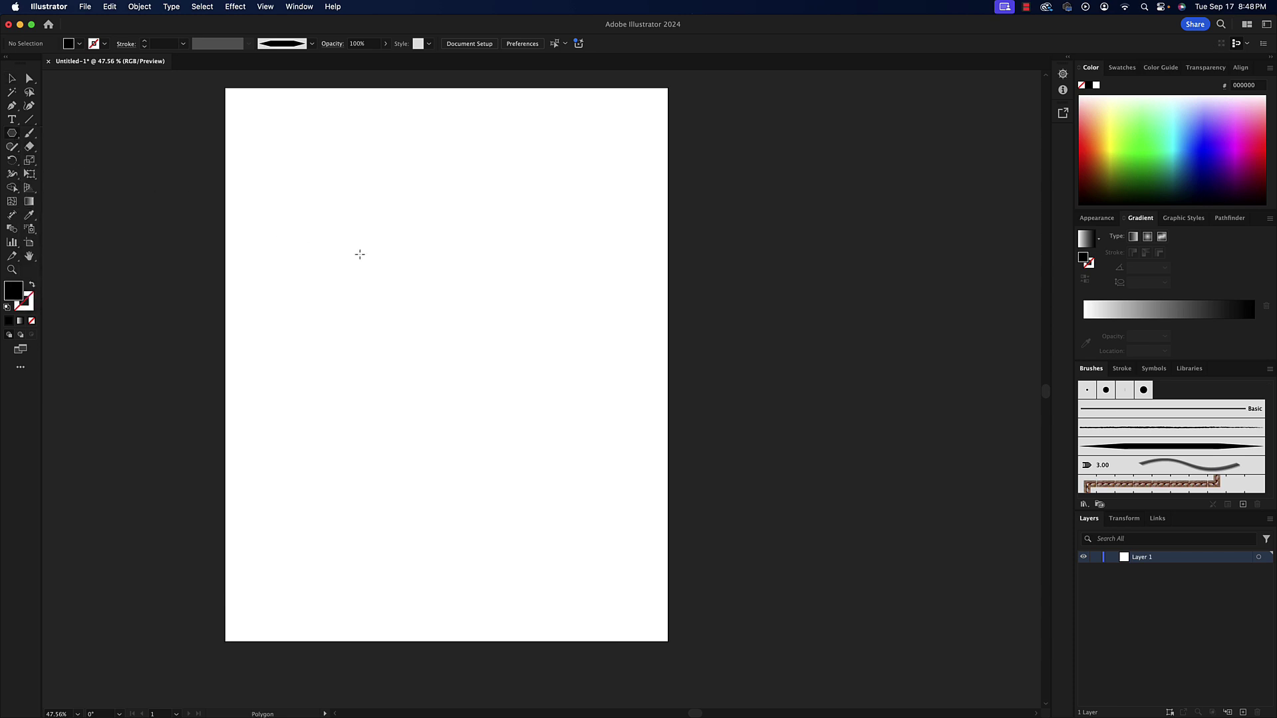
left_click(425, 273)
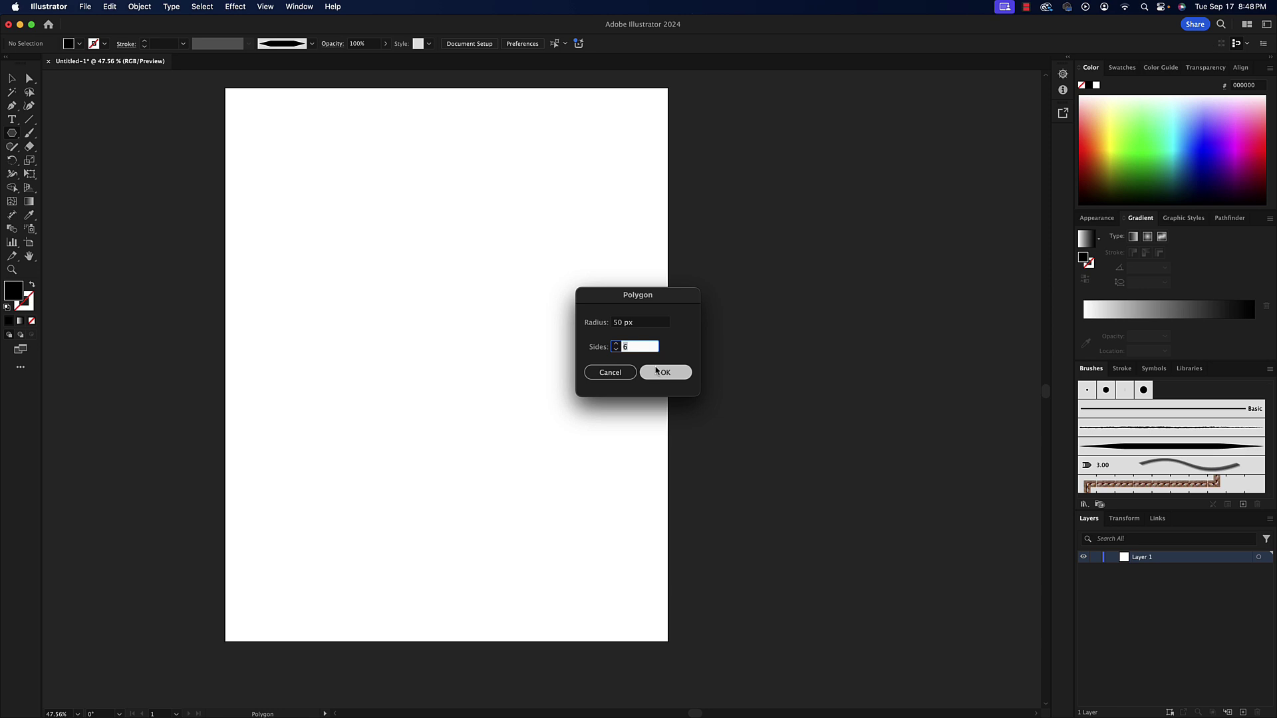
left_click(633, 323)
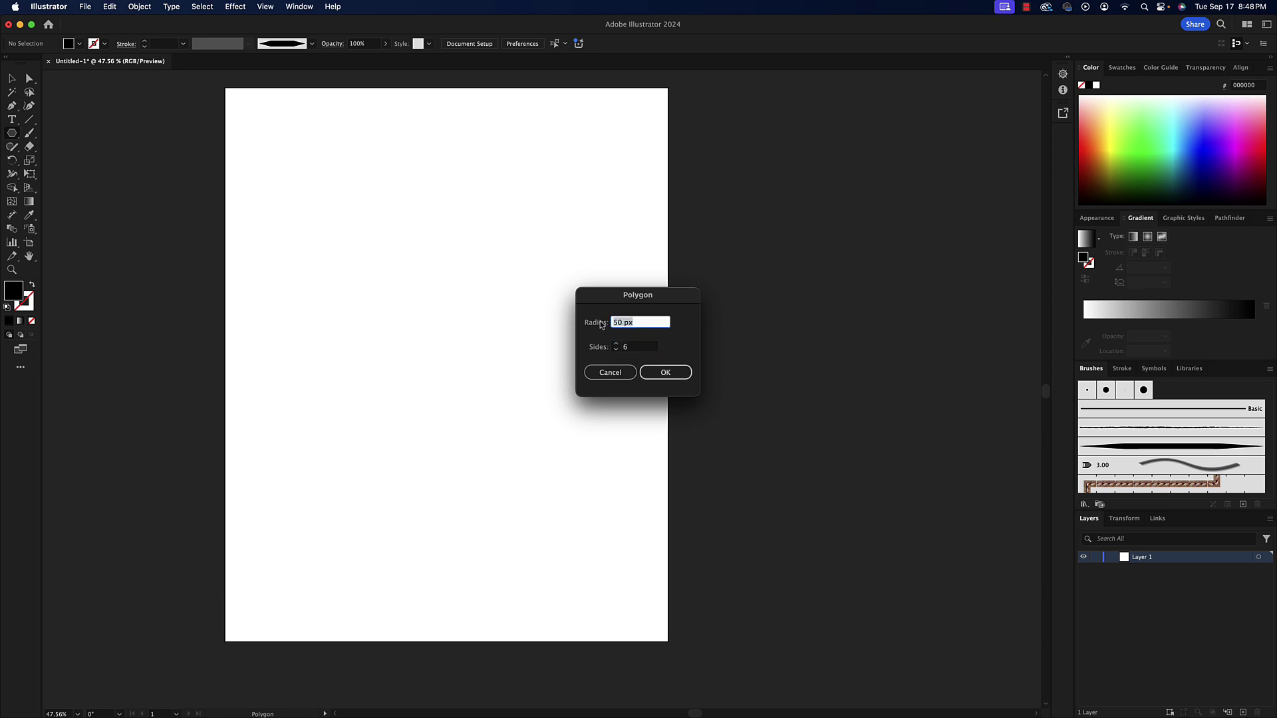
type("250")
left_click(665, 372)
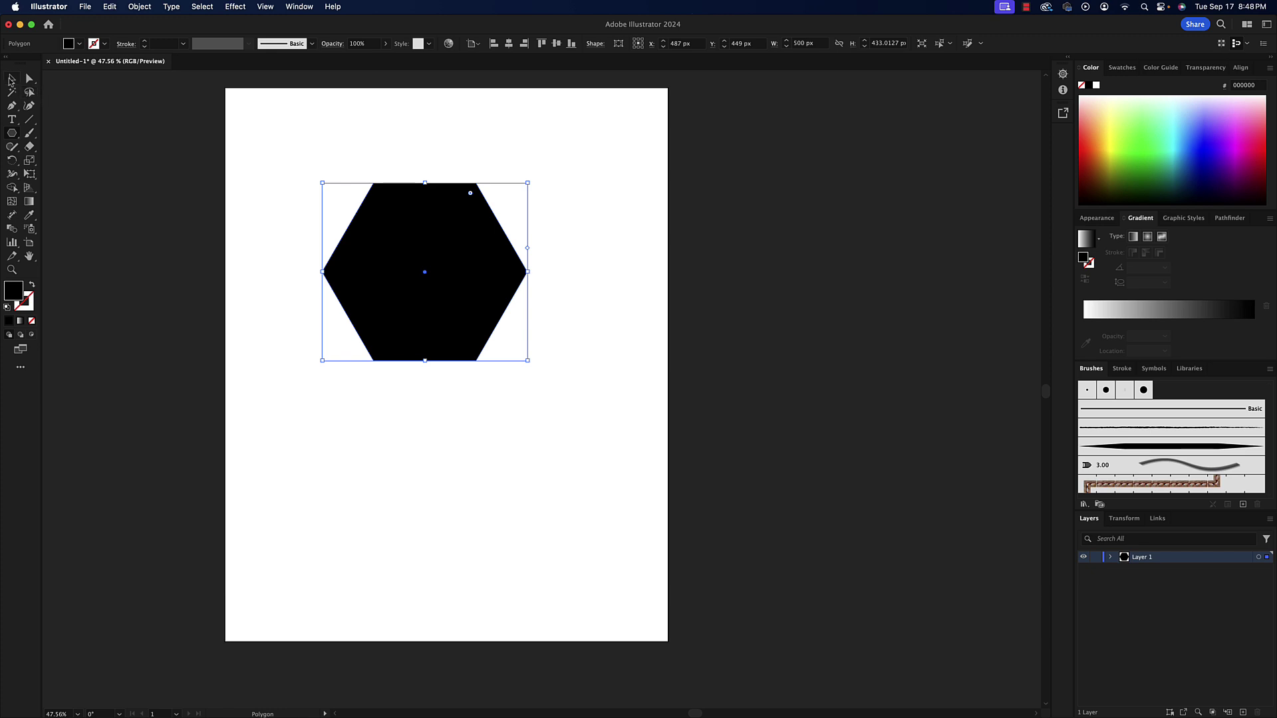
Stretch the hexagon to about 812 px wide and flatten it to about 9.5 px high, forming a thin tapered shape
left_click(11, 80)
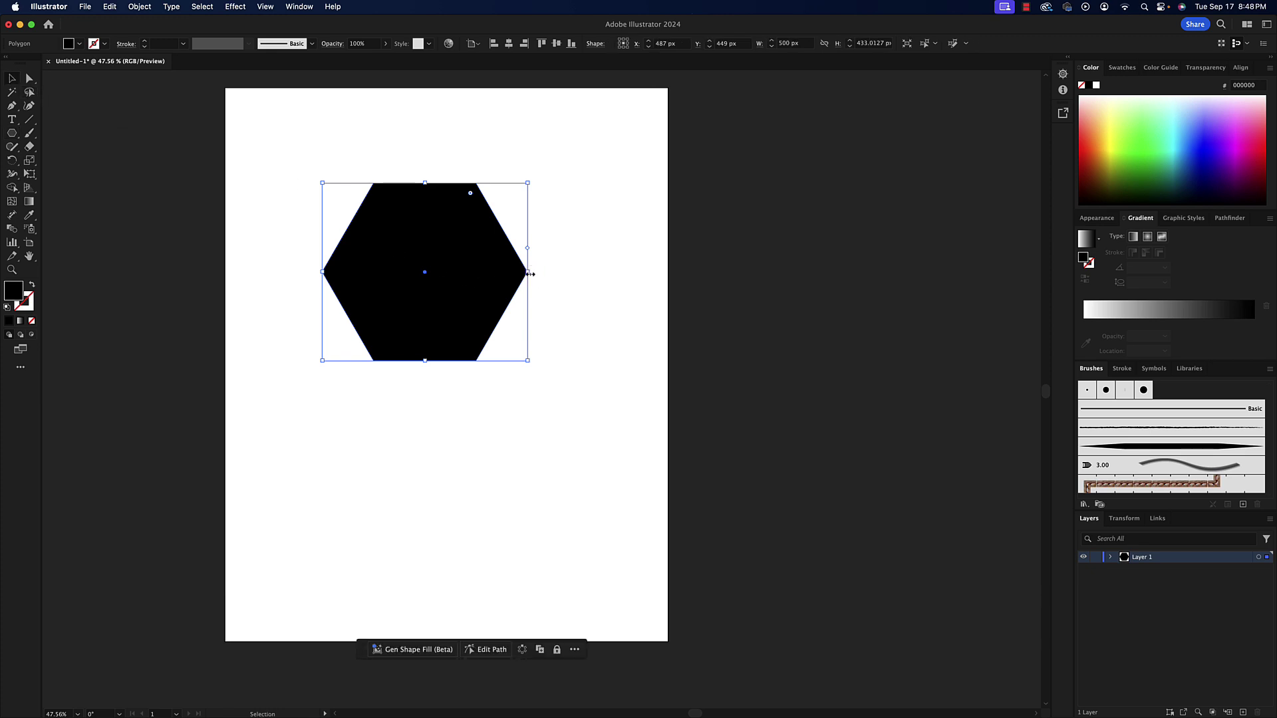
left_click_drag(530, 274, 612, 274)
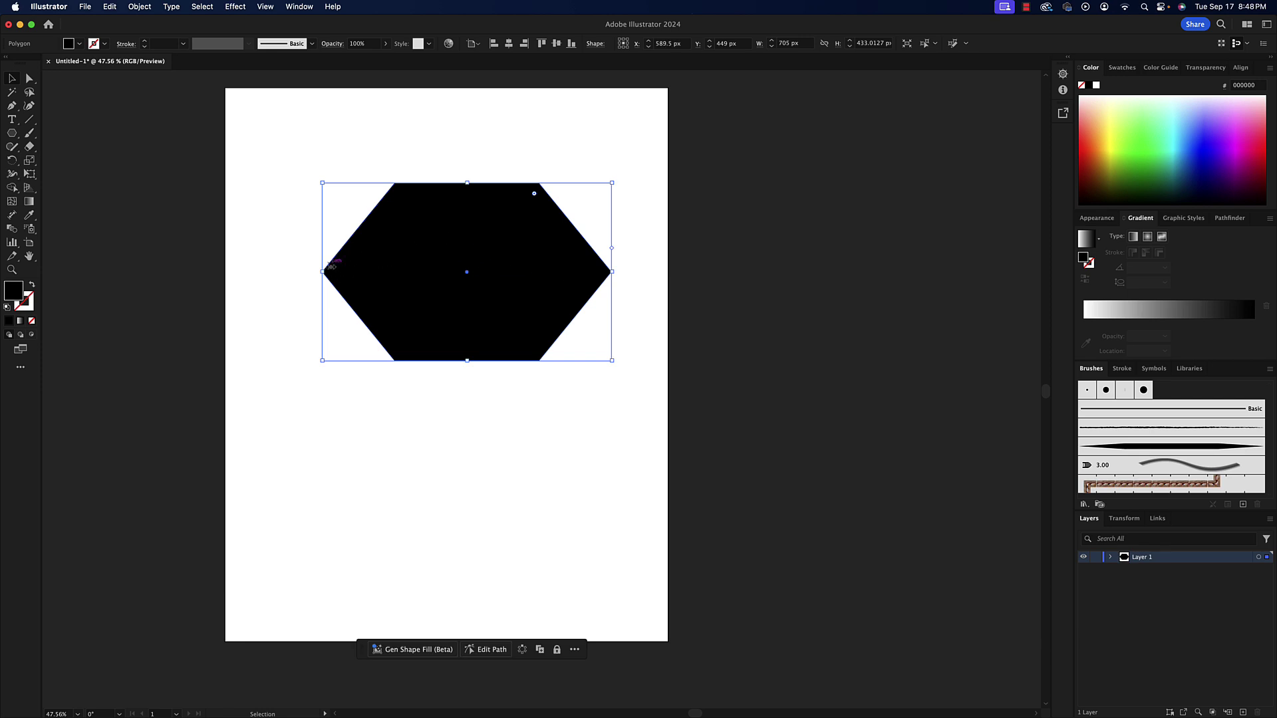
left_click_drag(323, 271, 278, 272)
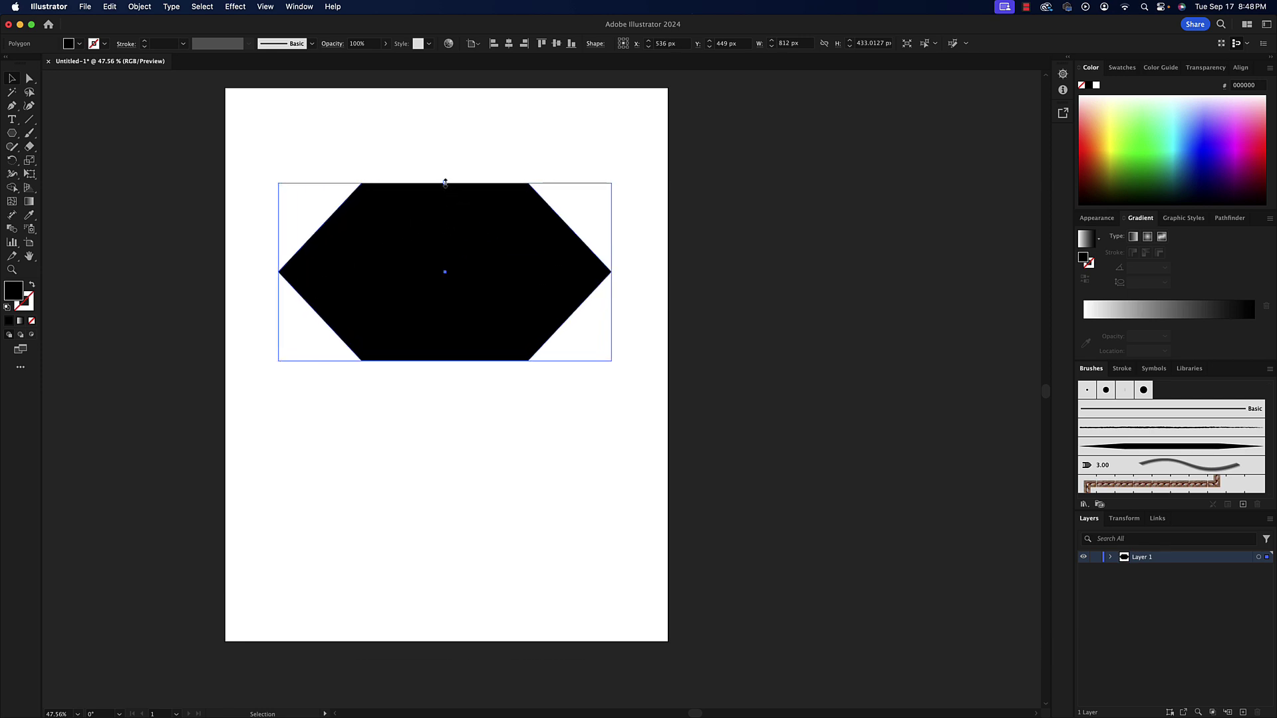
left_click_drag(445, 181, 429, 359)
left_click(422, 314)
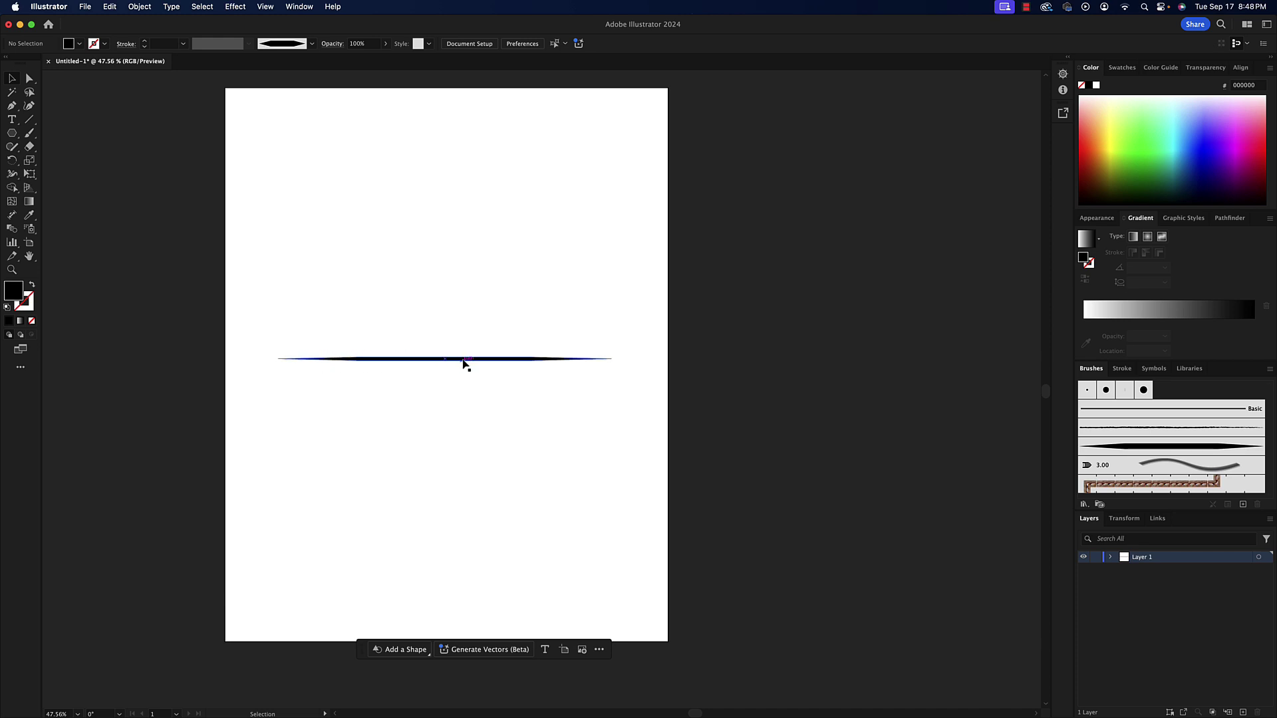
Select the thin tapered shape and detach the Brushes panel so it floats beside the artboard
left_click_drag(624, 293, 275, 452)
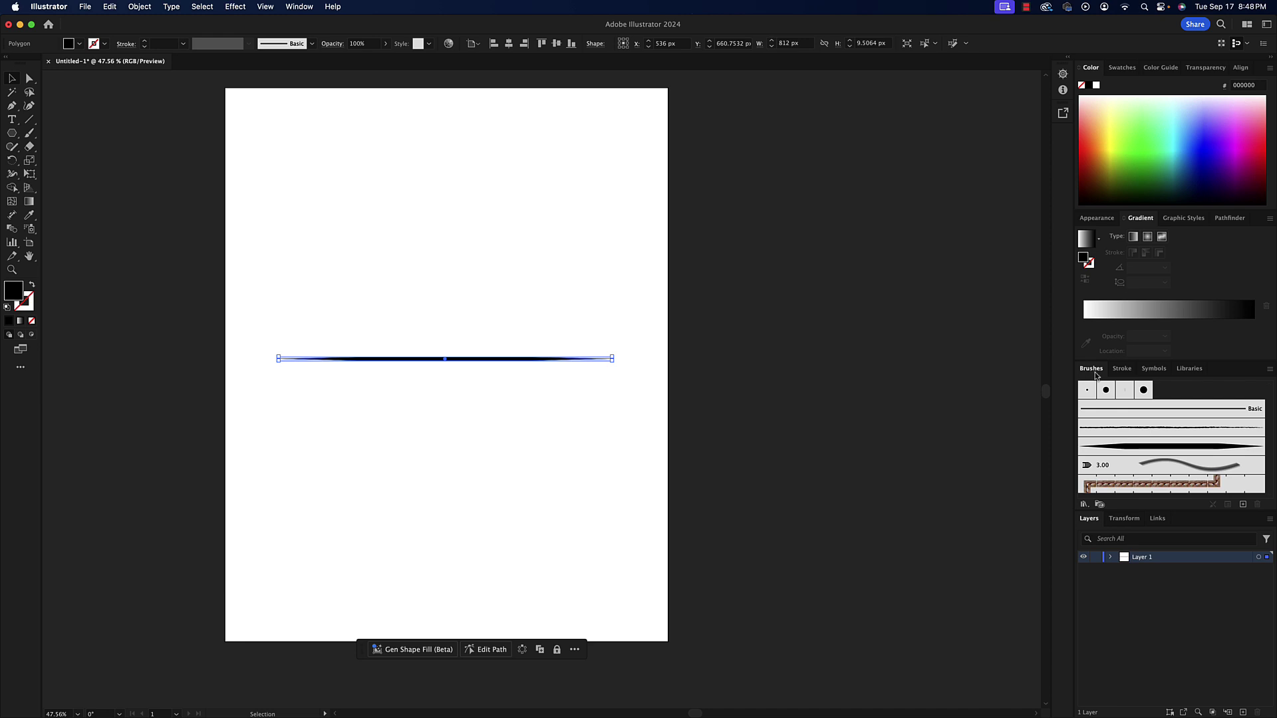
left_click(296, 6)
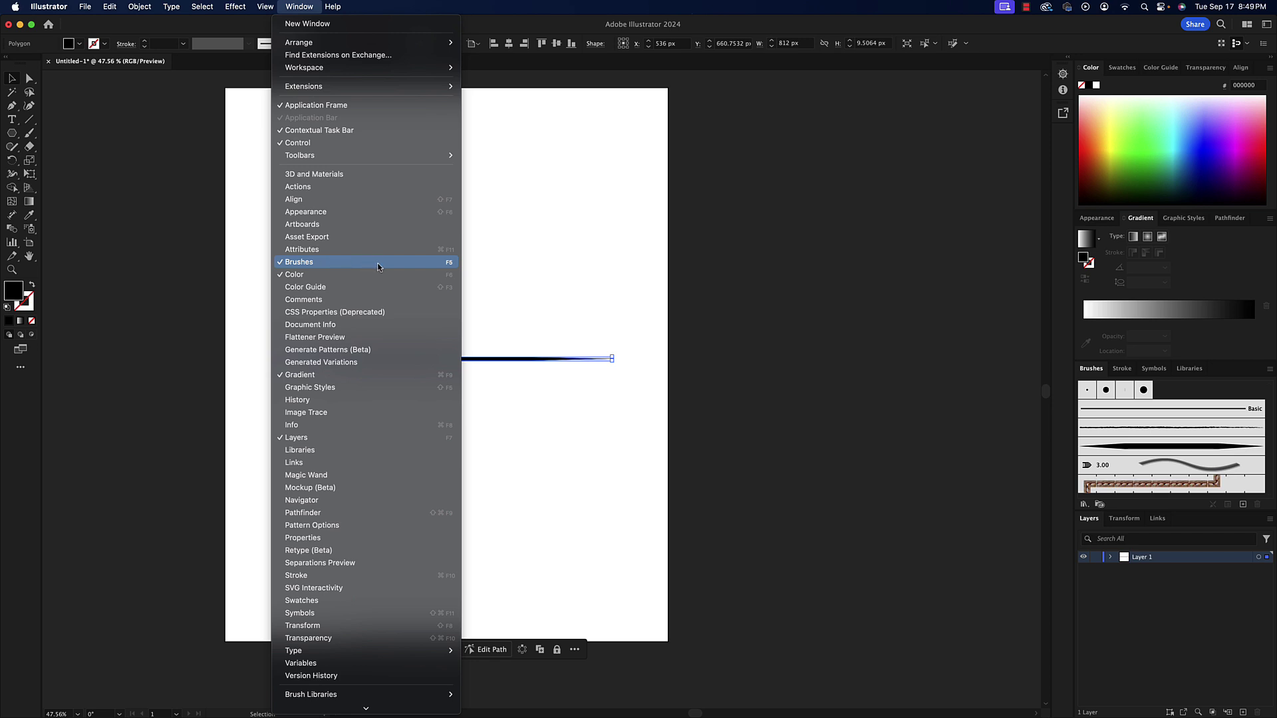
left_click(866, 368)
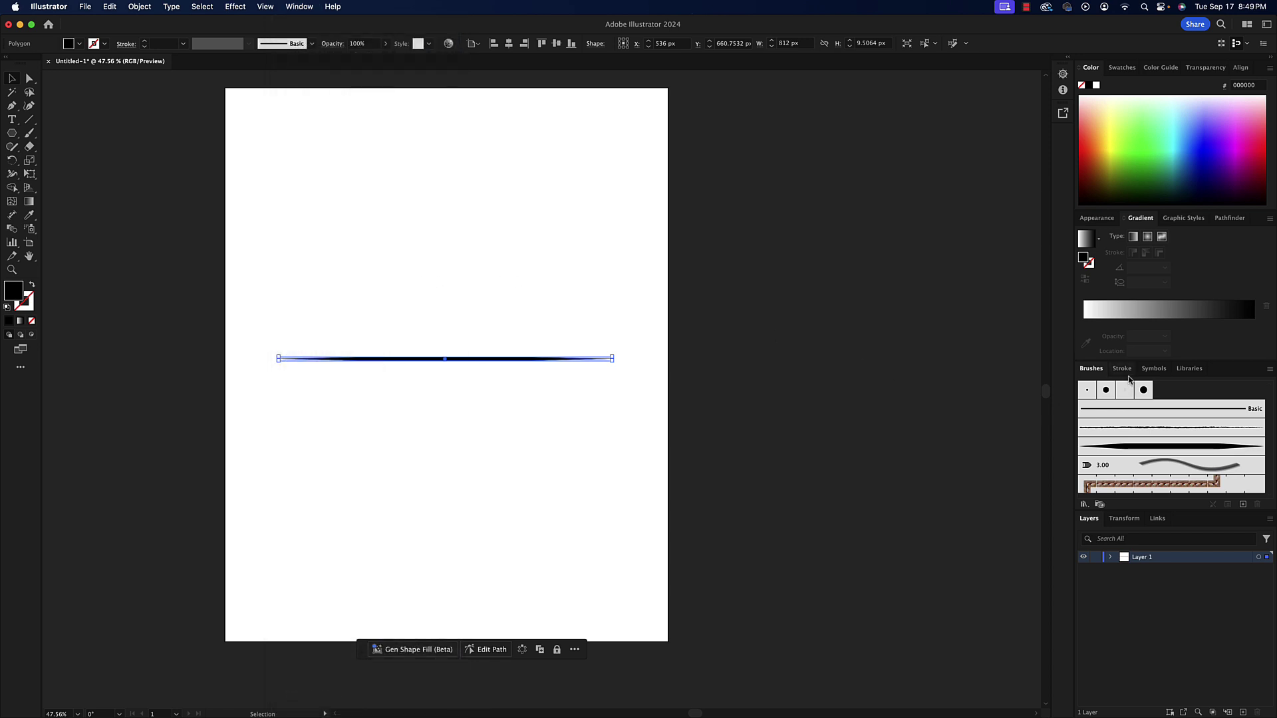
mouse_move(1101, 372)
left_mouse_down()
mouse_move(931, 288)
mouse_move(867, 201)
mouse_move(902, 183)
left_mouse_up()
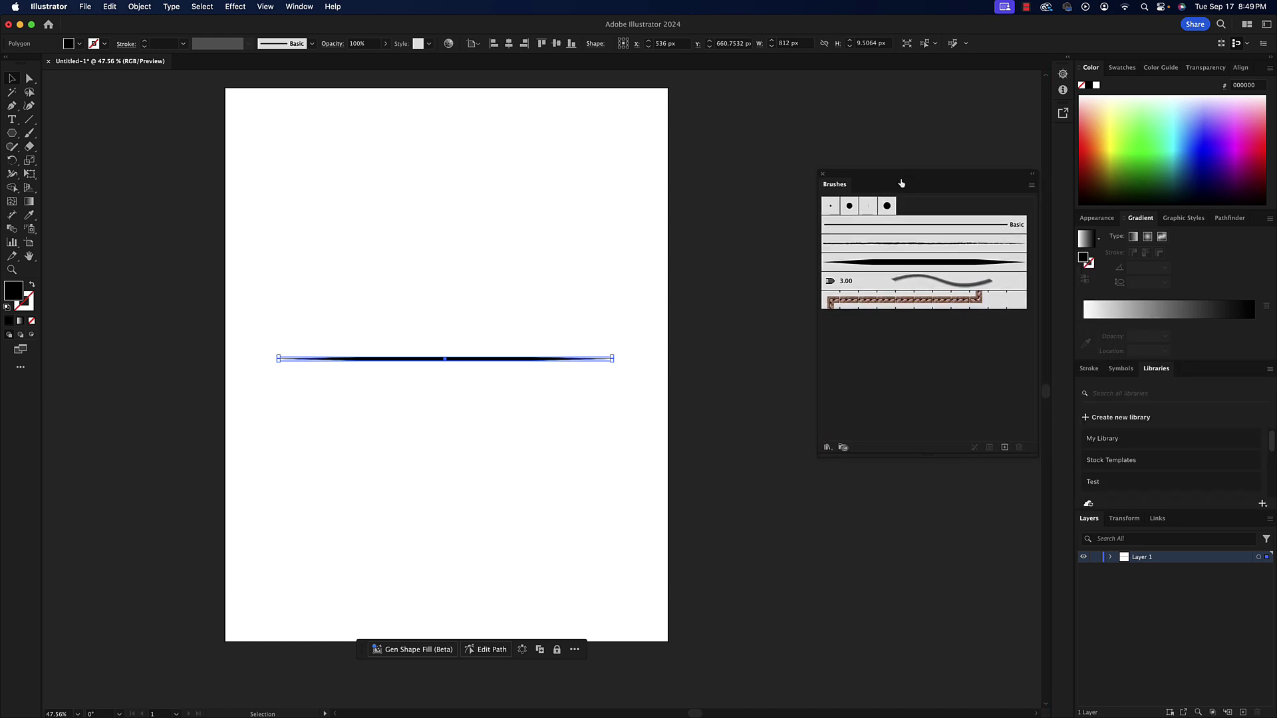
Examine the available brush library categories and the brush definitions offered for the stroke
left_click(827, 447)
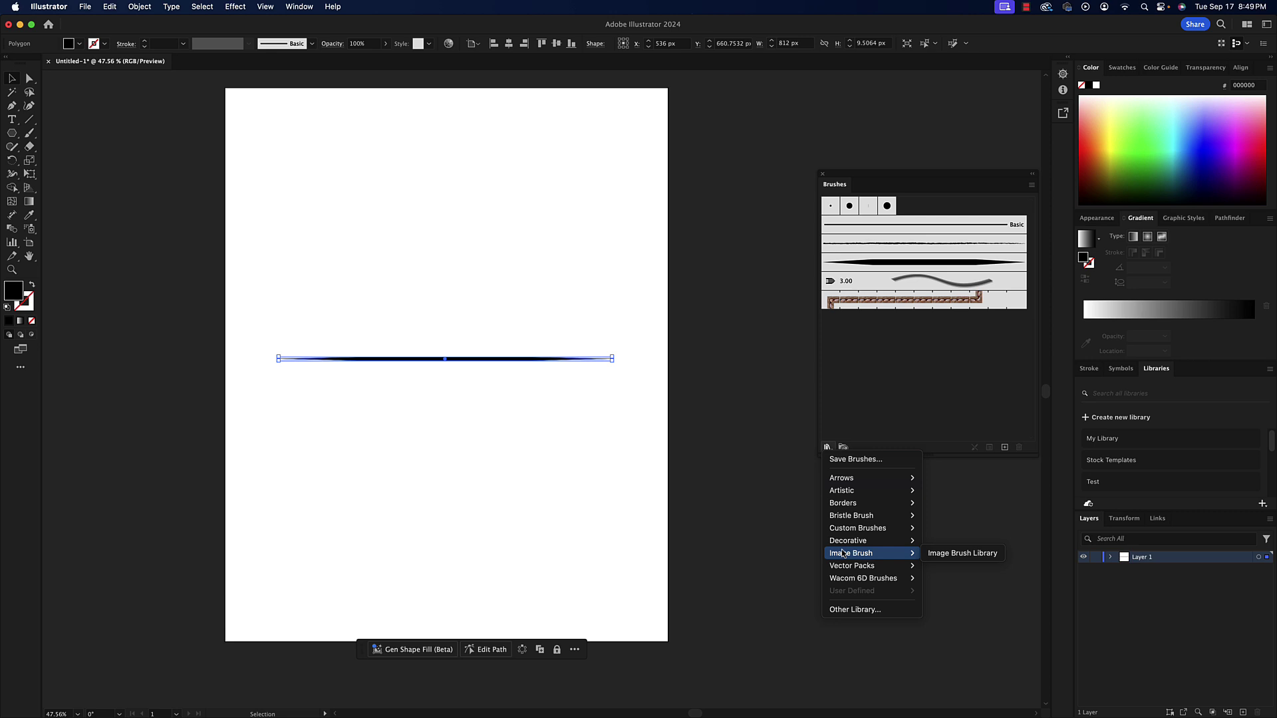
mouse_move(847, 530)
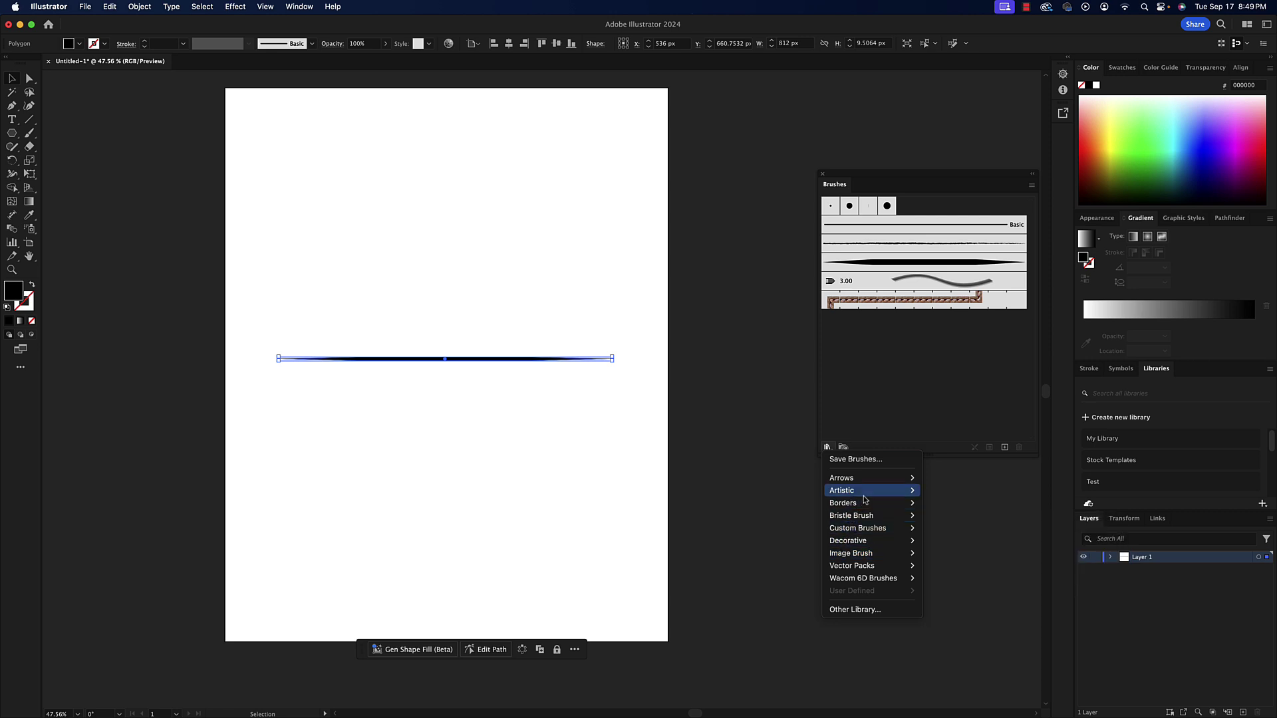
mouse_move(875, 481)
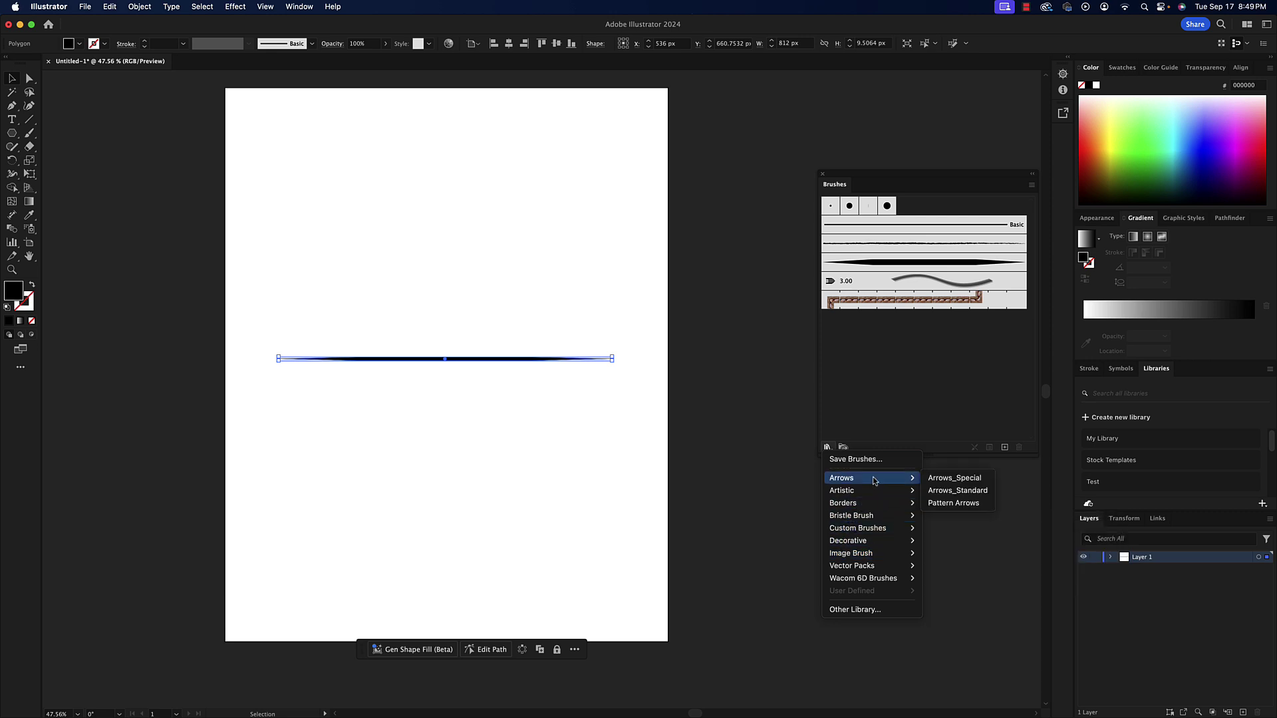
left_click(902, 399)
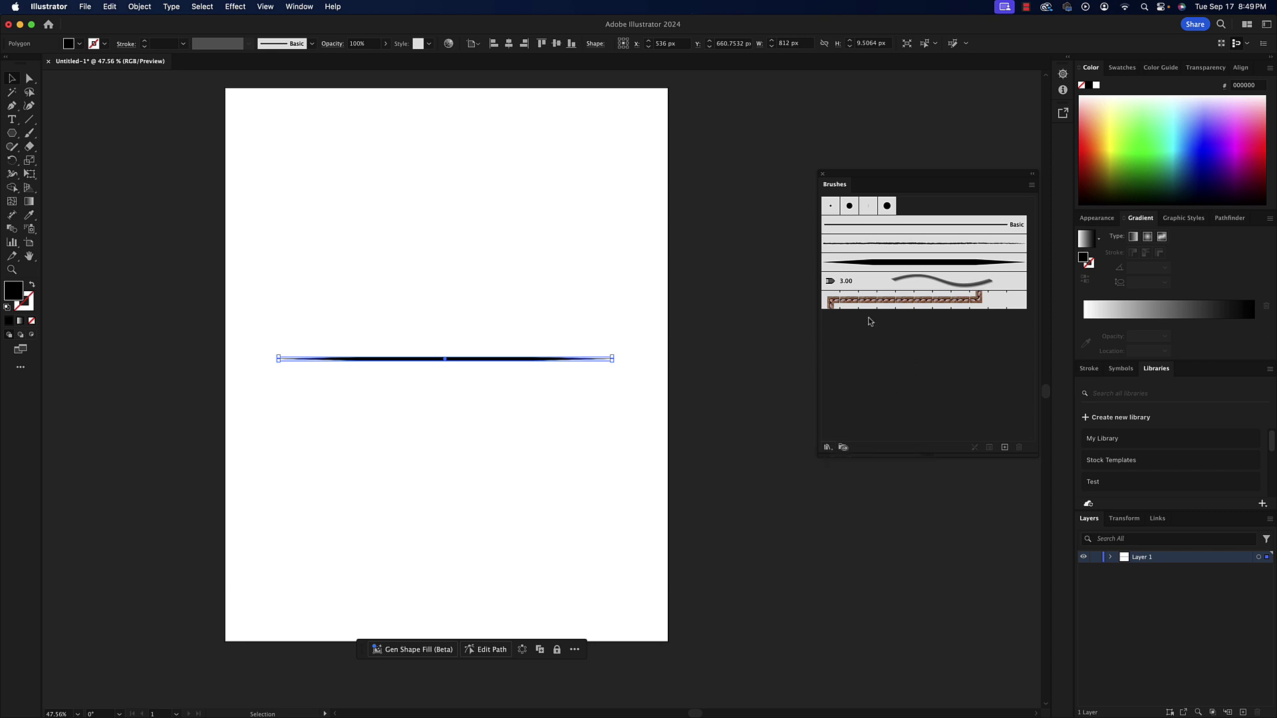
left_click(312, 46)
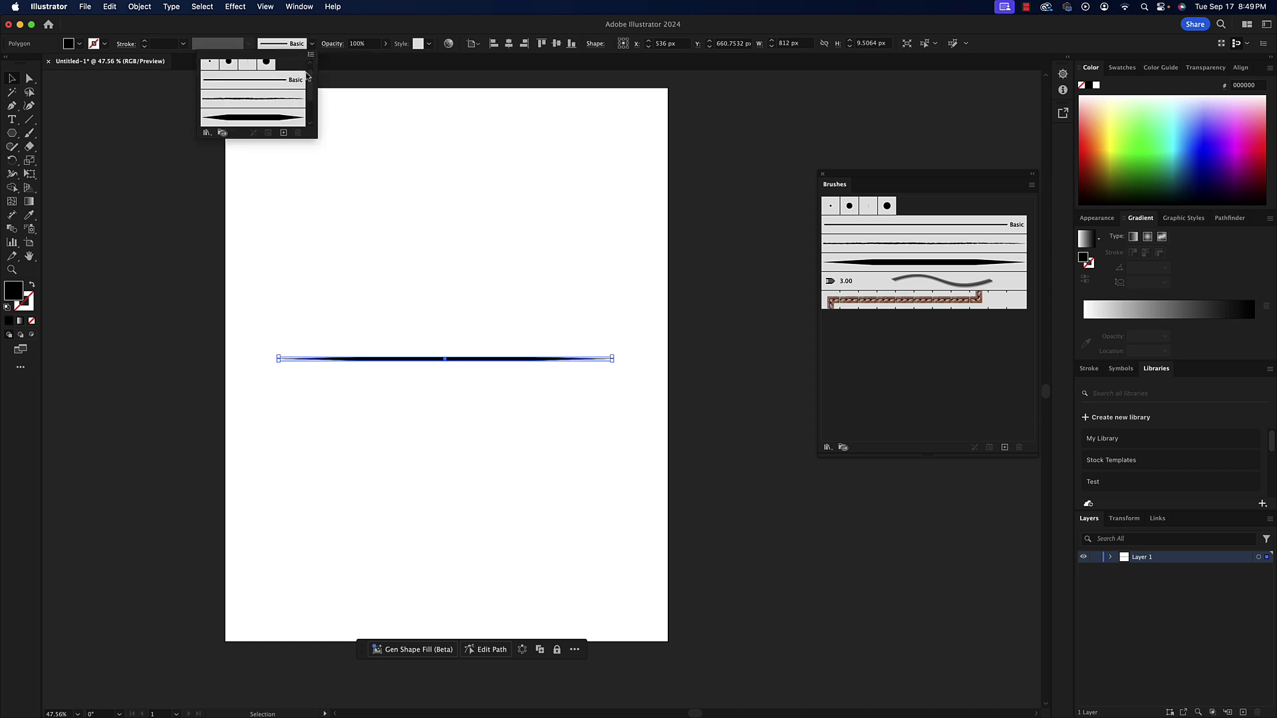
scroll(290, 106, "down", 3)
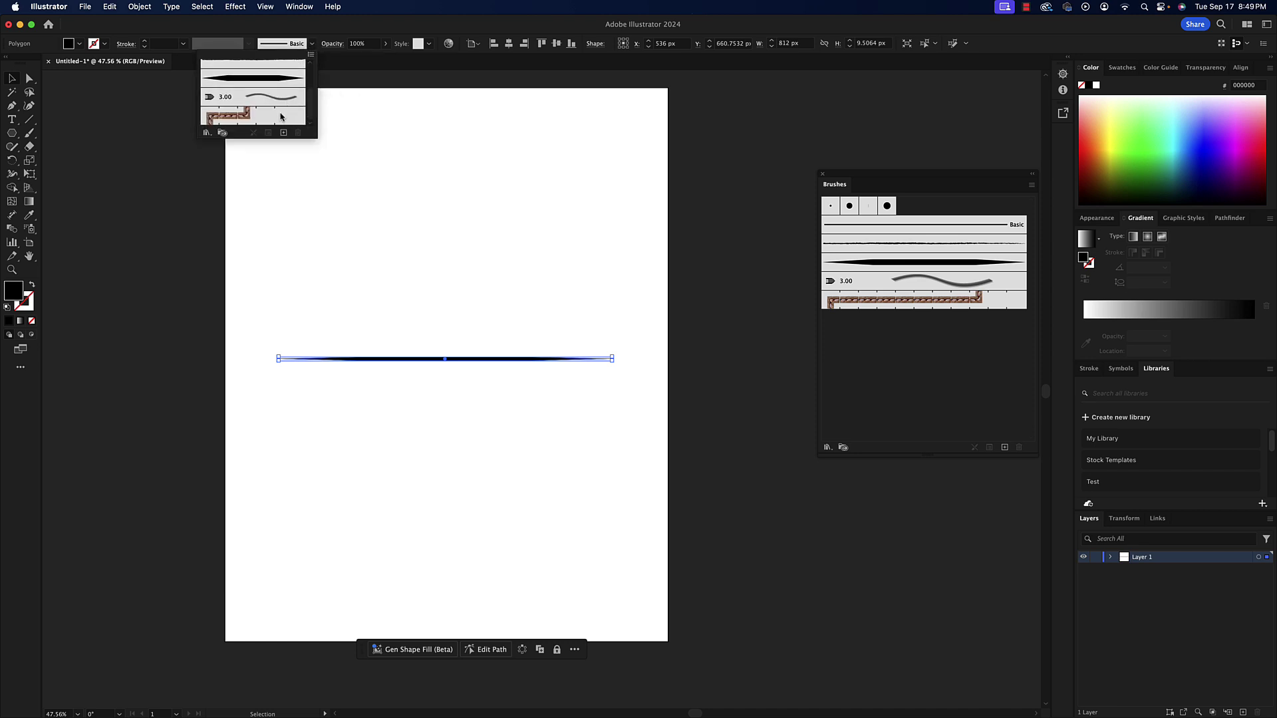
left_click(207, 133)
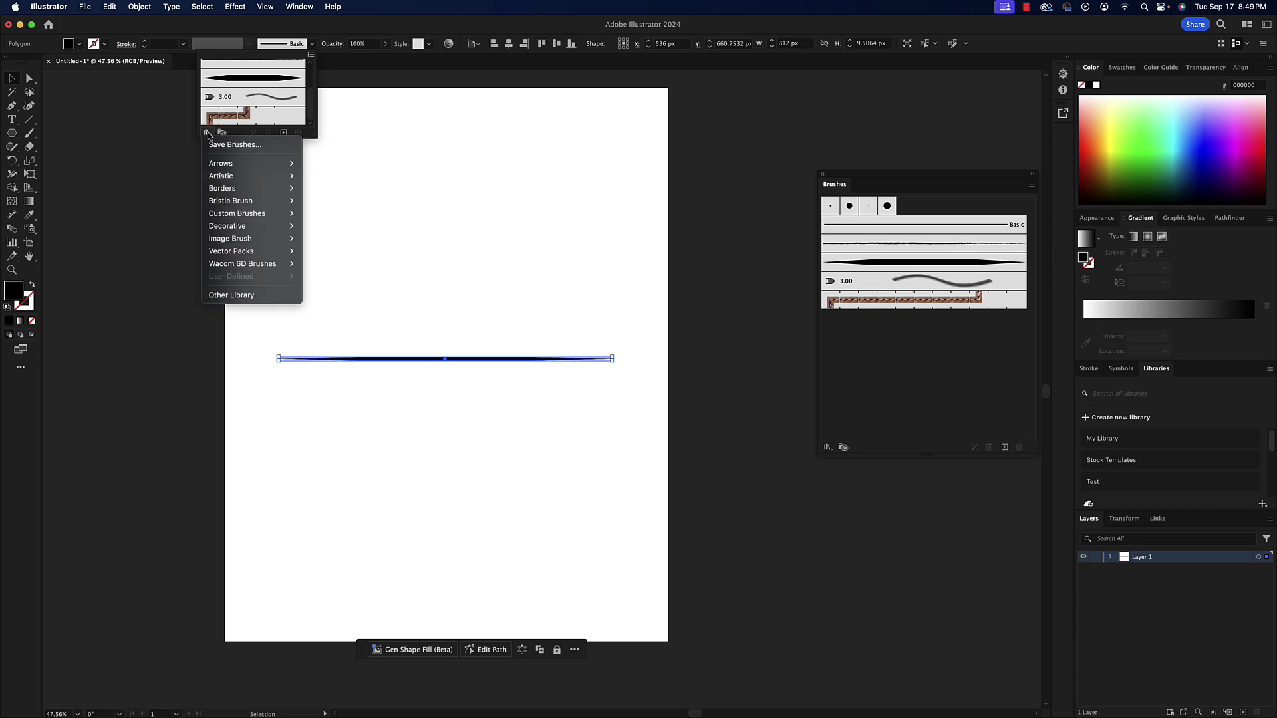
left_click(284, 135)
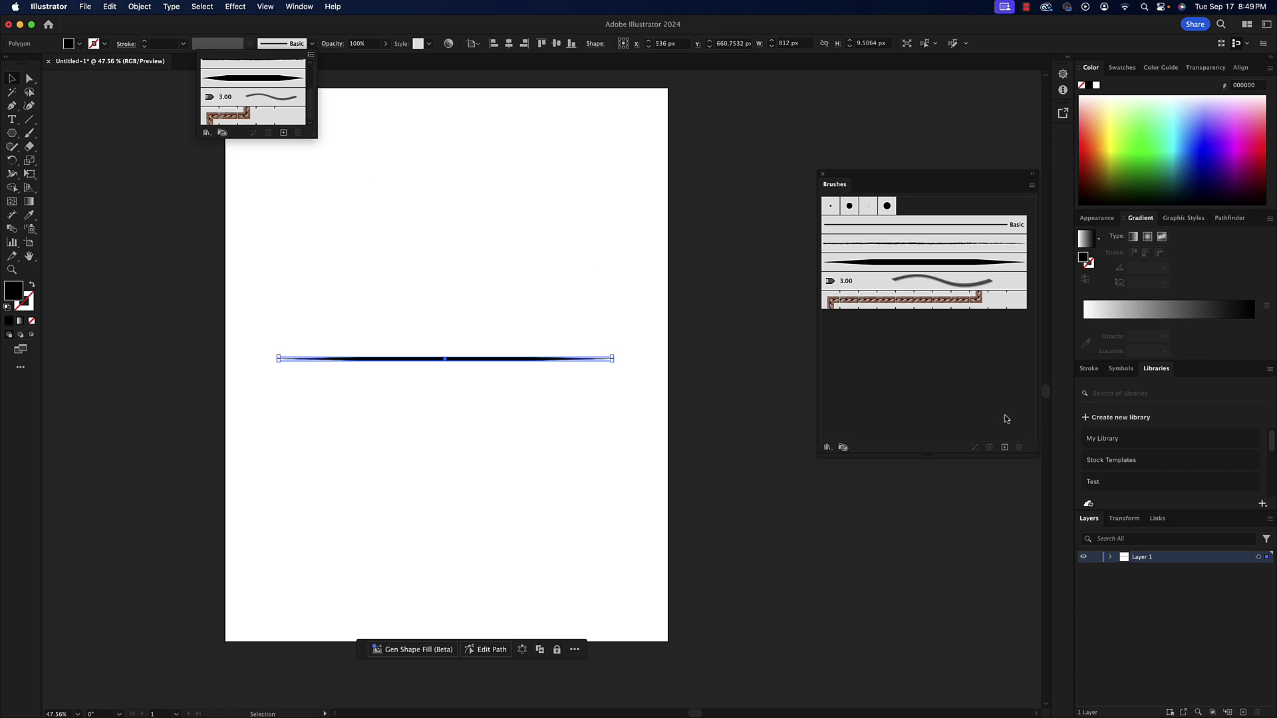
left_click(1007, 448)
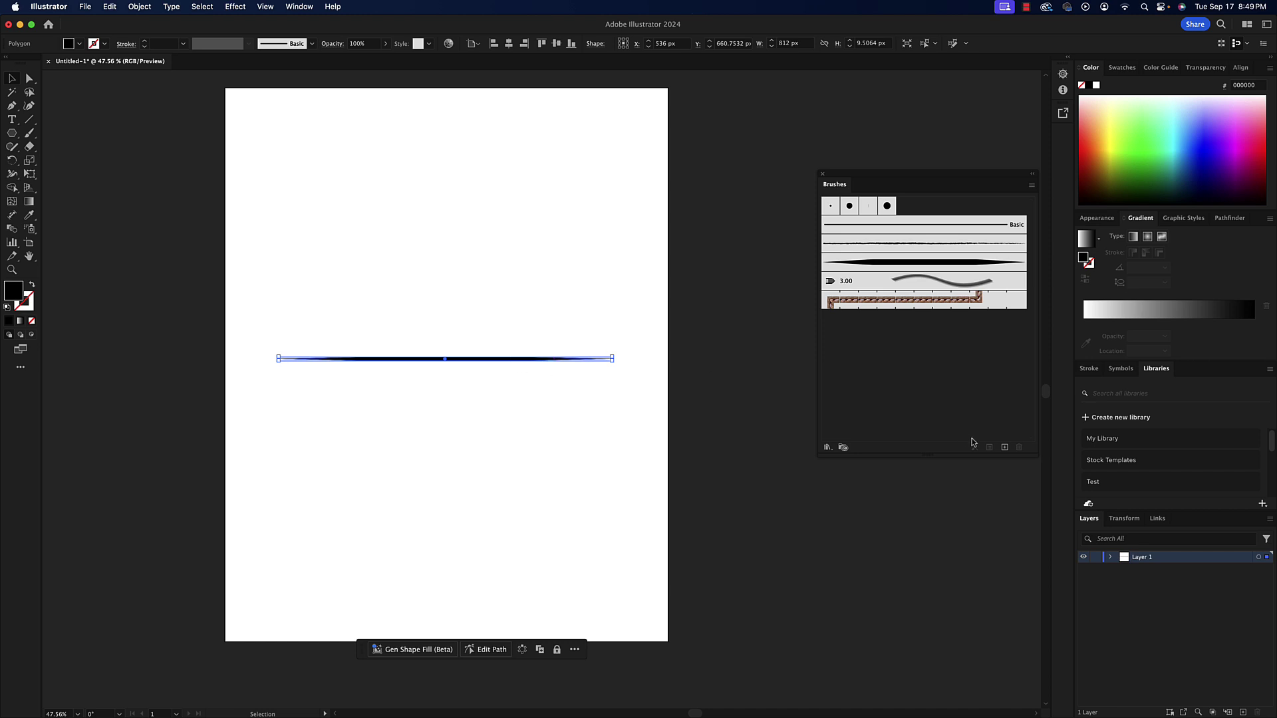
Create a new Art Brush from the selected tapered shape and name it CUSTOM BRUSH 1
left_click(1005, 447)
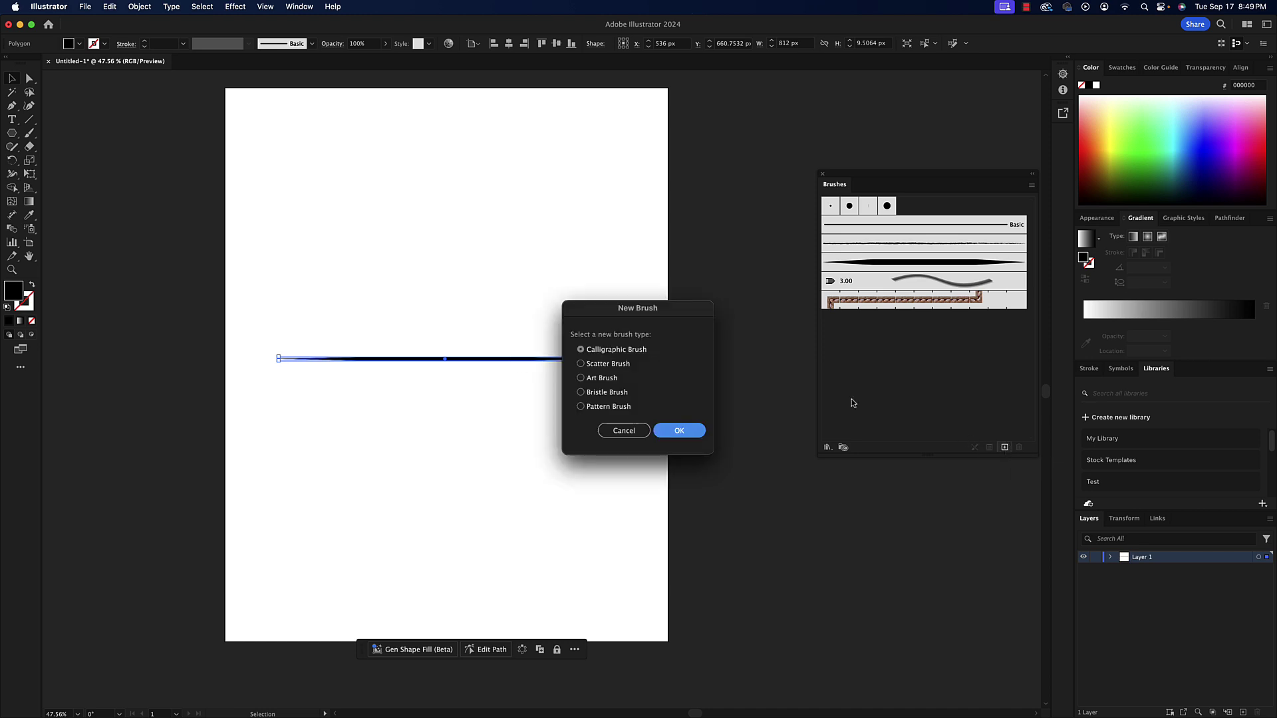
left_click(608, 380)
left_click(678, 431)
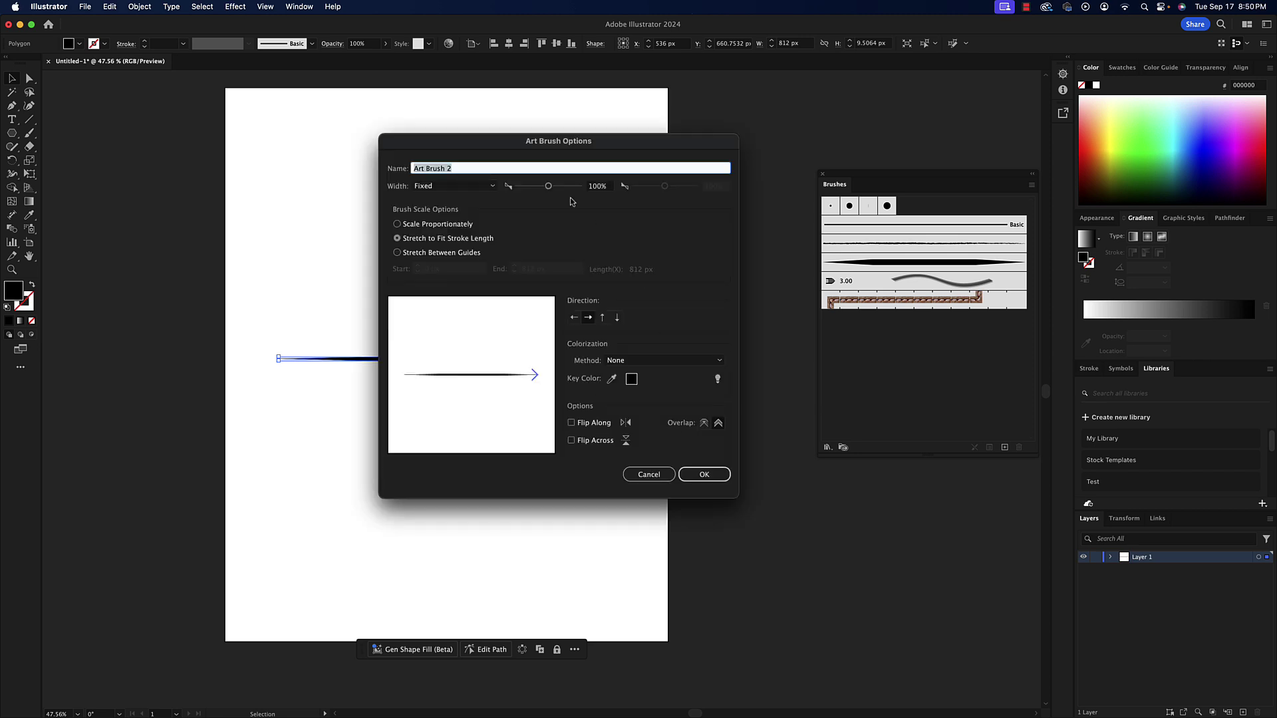
left_click(461, 169)
triple_click(462, 168)
type("CUSTOM BRUSH 1")
left_click(704, 474)
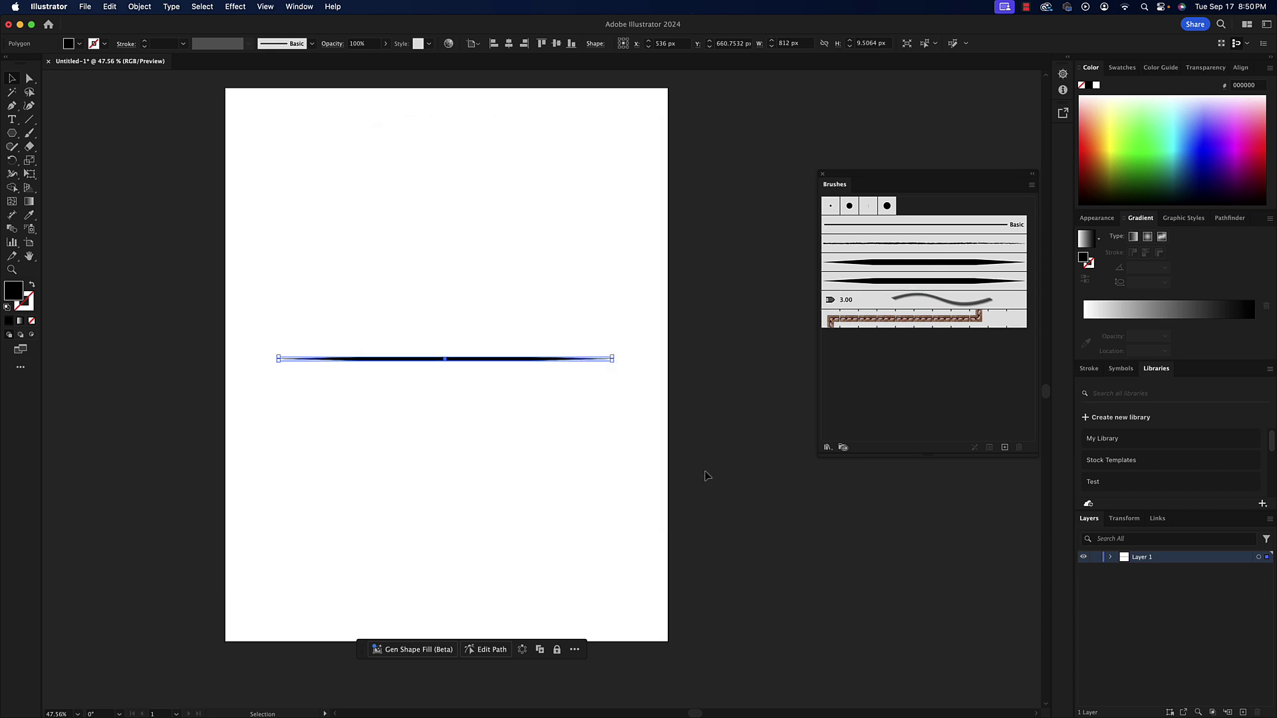
Delete the upper of the two identical tapered brushes, removing its strokes, and delete the tapered shape from the artboard
left_click(897, 263)
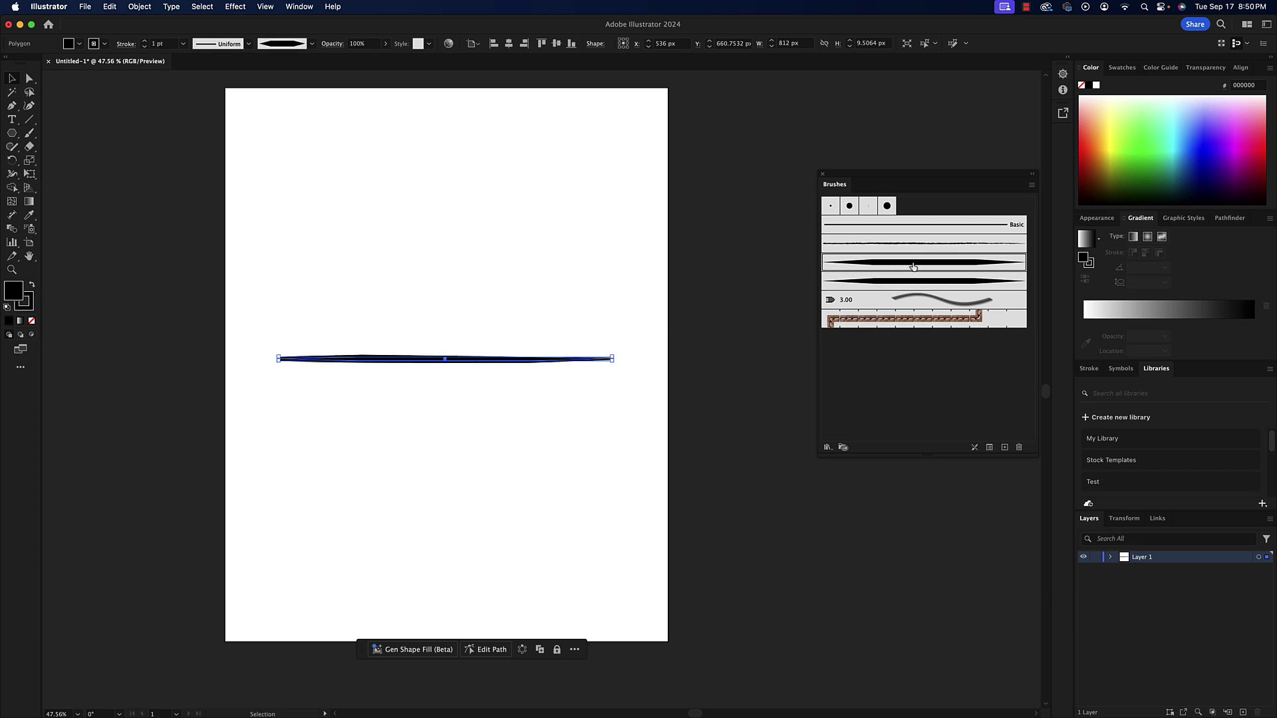
left_click(1020, 448)
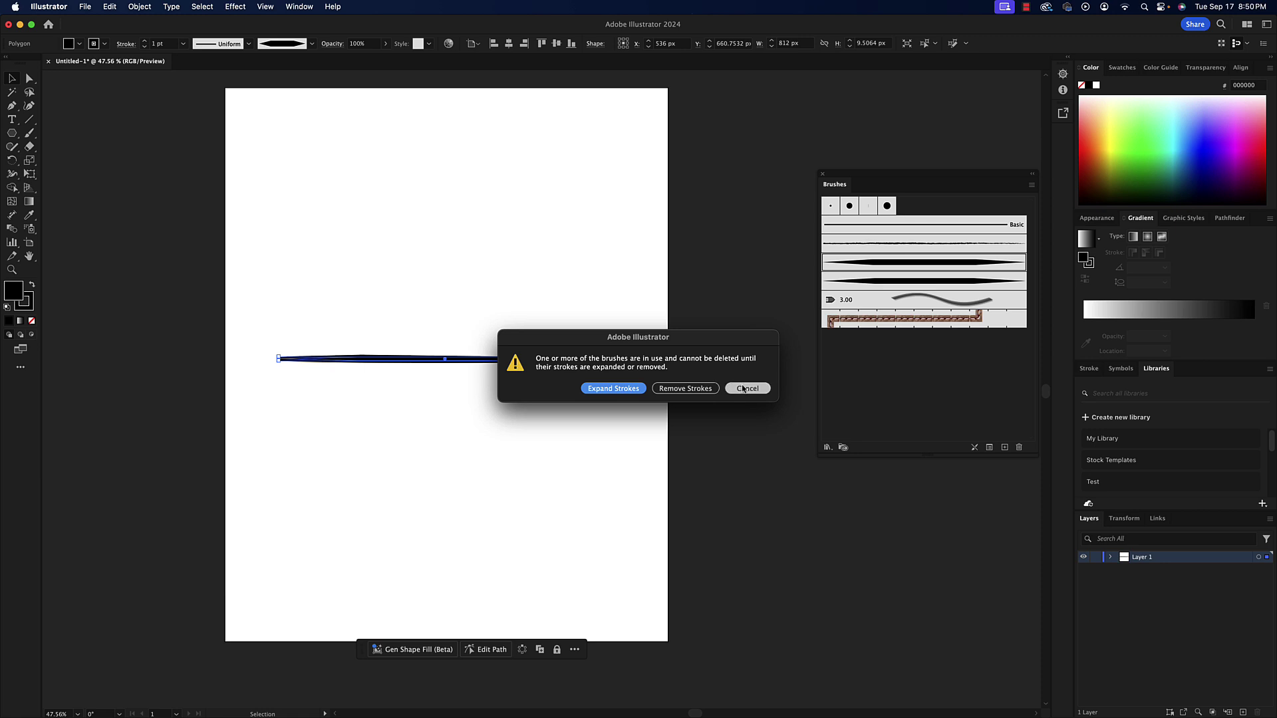
left_click(658, 390)
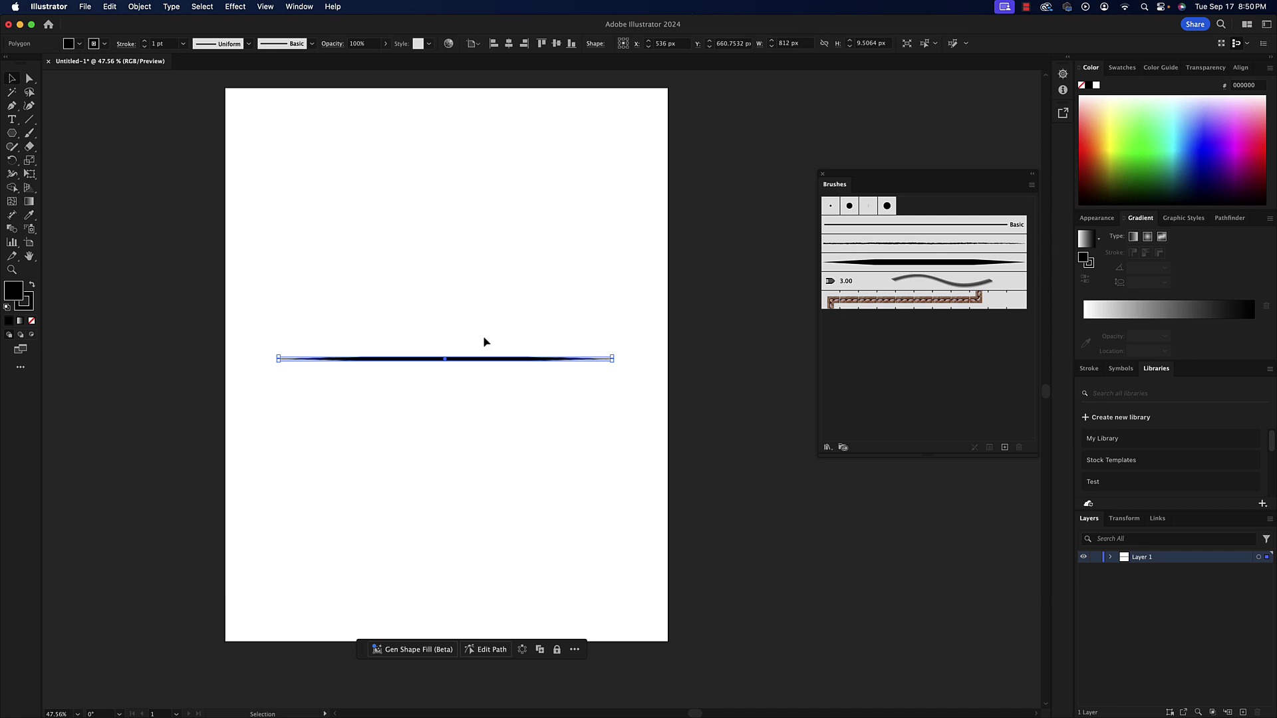
key("Delete")
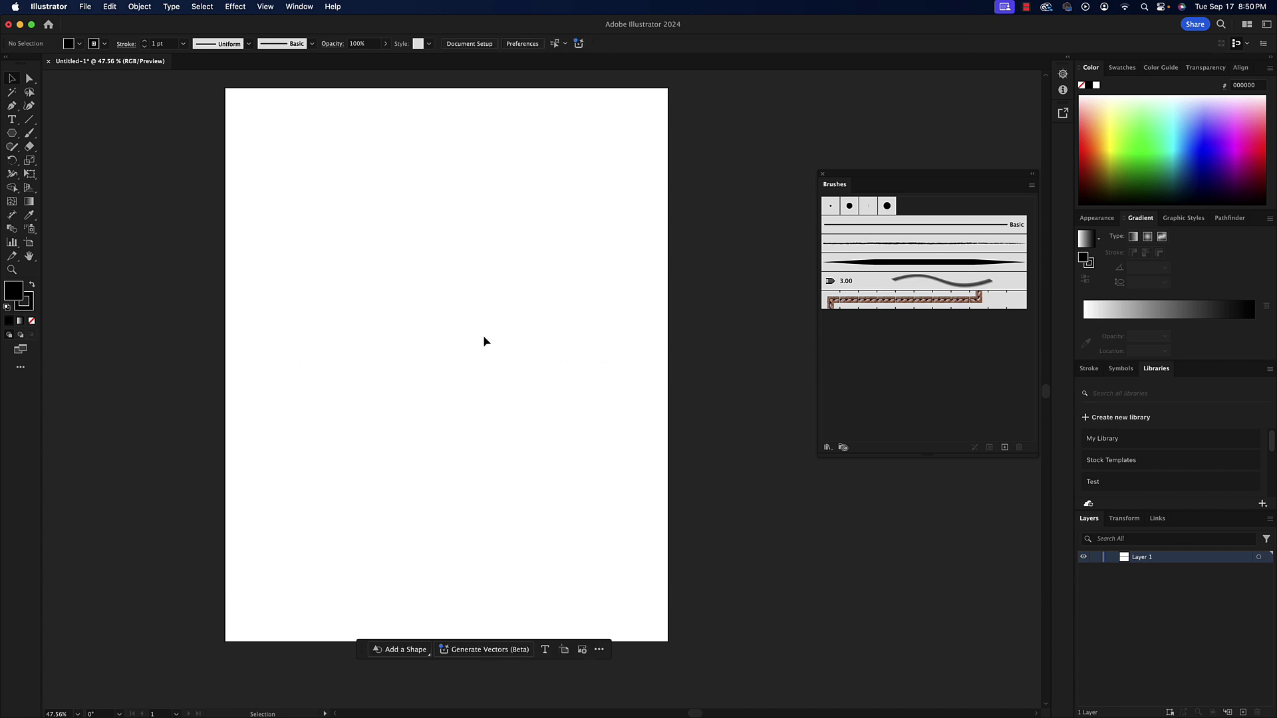
Paint four curved strokes across the upper and middle artboard using the Paintbrush tool with the tapered art brush
left_click(906, 266)
left_click(30, 133)
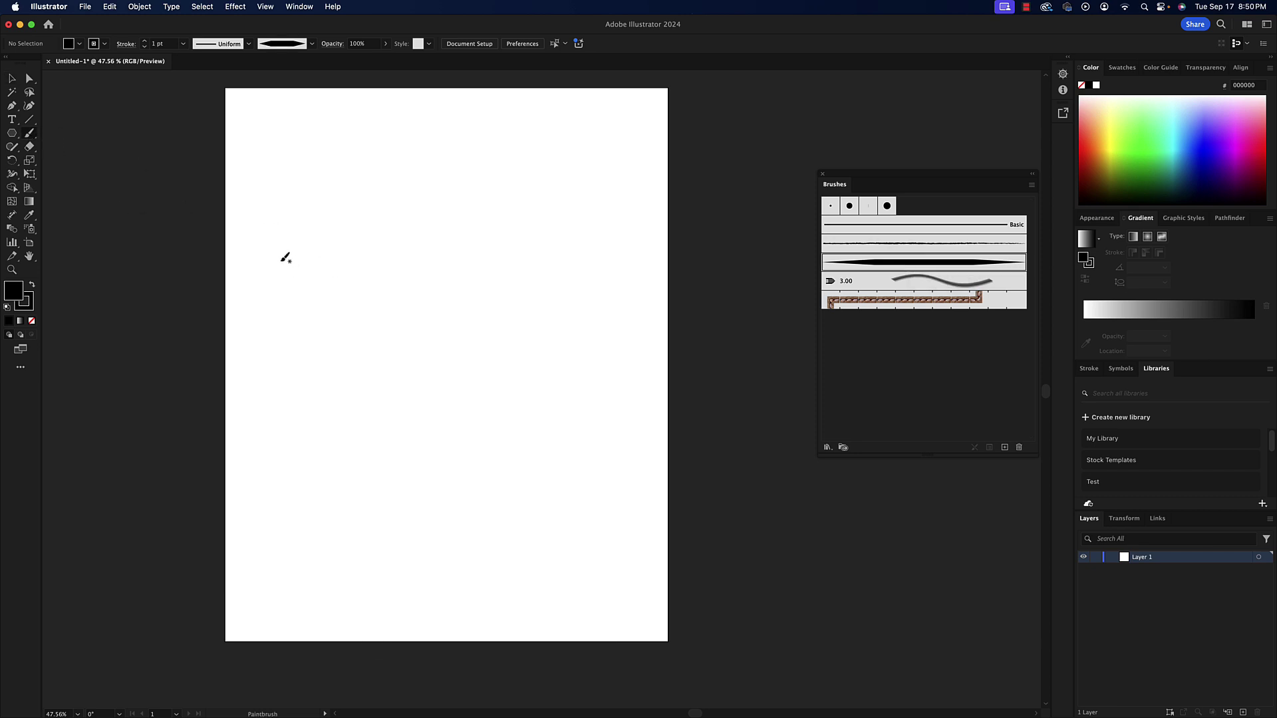
mouse_move(280, 256)
left_mouse_down()
mouse_move(420, 214)
mouse_move(479, 339)
left_mouse_up()
mouse_move(475, 211)
left_mouse_down()
mouse_move(552, 232)
mouse_move(529, 405)
left_mouse_up()
mouse_move(580, 172)
left_mouse_down()
mouse_move(596, 255)
mouse_move(591, 359)
left_mouse_up()
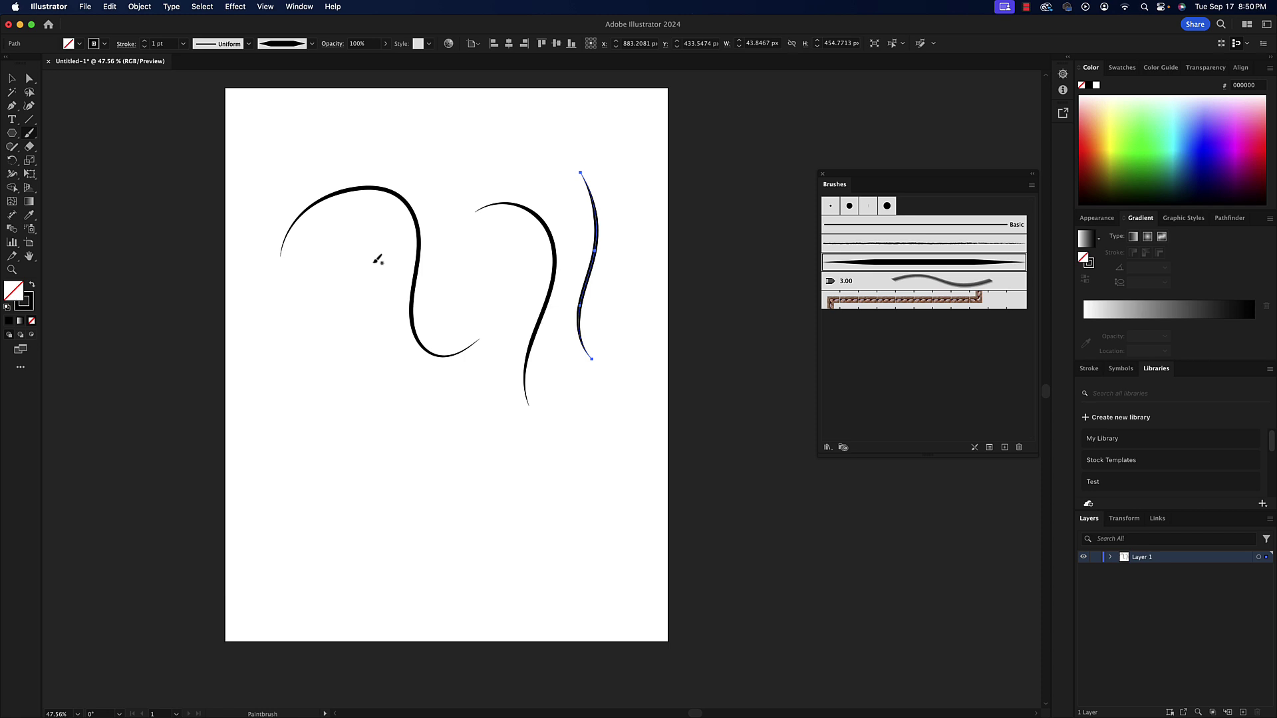
mouse_move(361, 251)
left_mouse_down()
mouse_move(360, 291)
mouse_move(413, 439)
left_mouse_up()
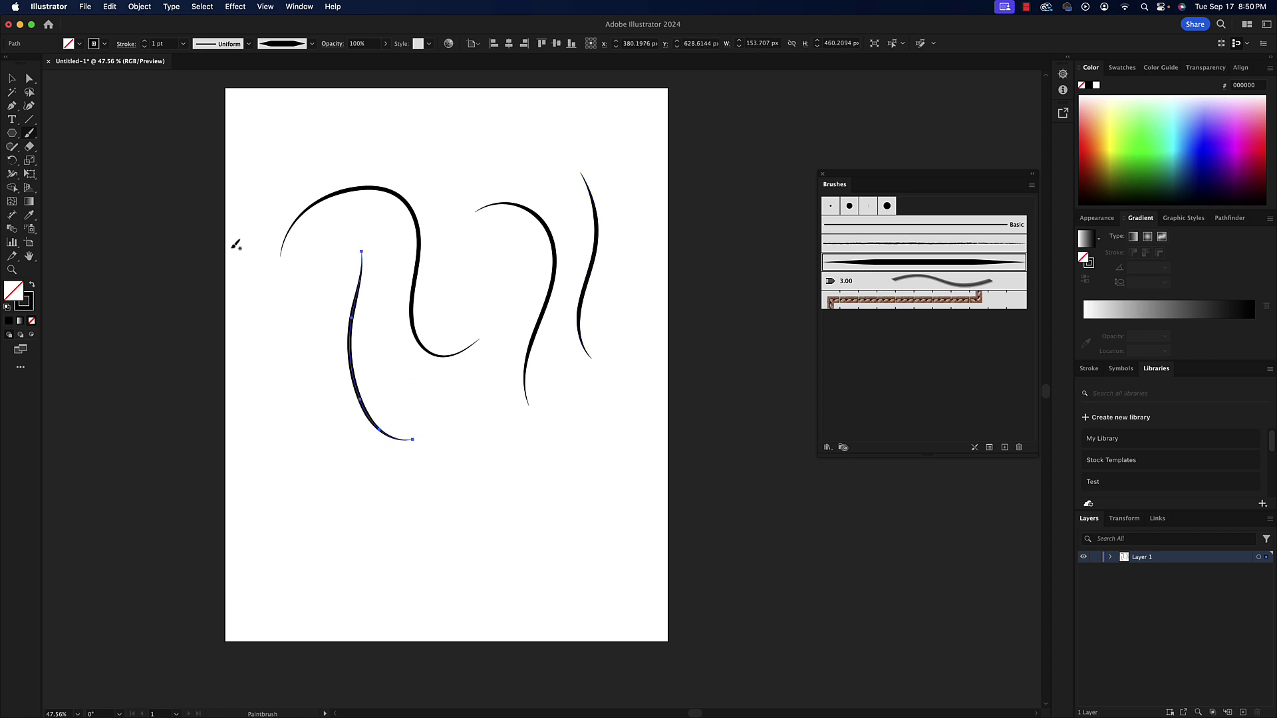
Set the last painted stroke's weight to 0.25 pt and paint another thin curve below the existing strokes
double_click(144, 46)
left_click(144, 46)
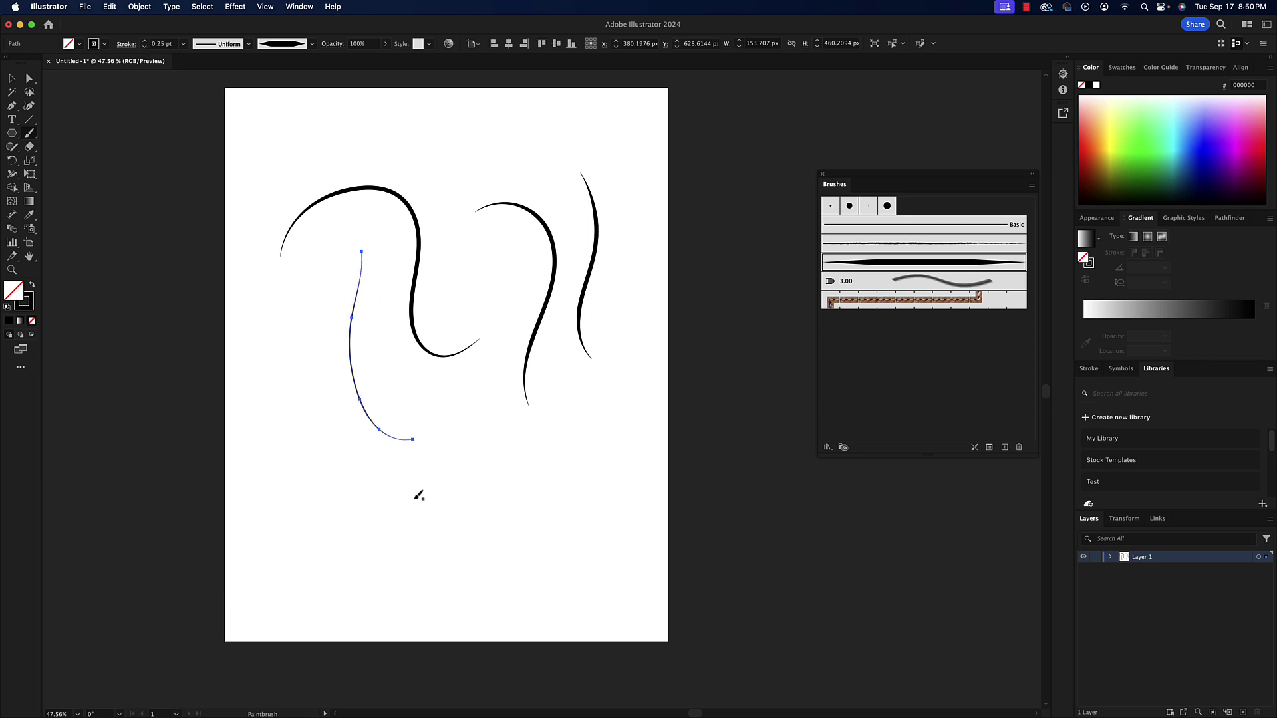
mouse_move(439, 515)
left_mouse_down()
mouse_move(488, 462)
mouse_move(583, 423)
left_mouse_up()
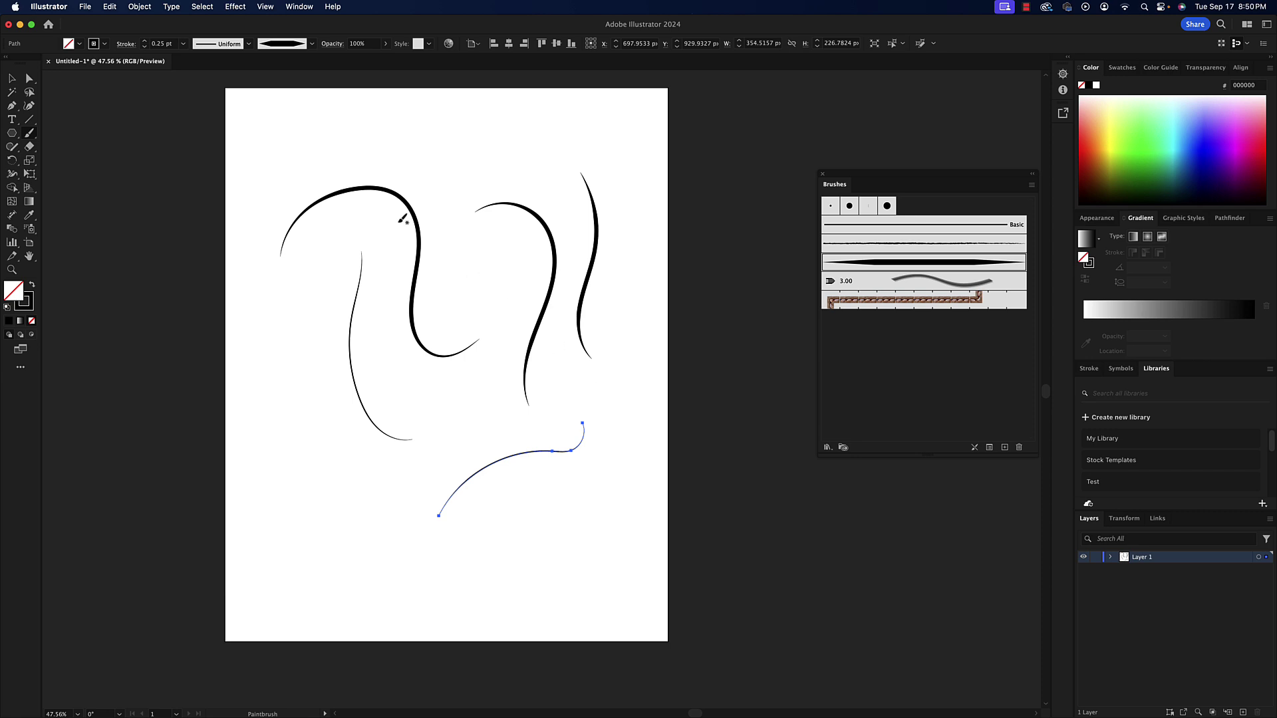
Paint a curved stroke near the artboard's lower right and raise its stroke weight to 5 pt
left_click_drag(505, 519, 632, 444)
left_click(144, 41)
left_click(145, 42)
left_click(145, 41)
left_click(145, 41)
left_click(145, 41)
left_click(145, 41)
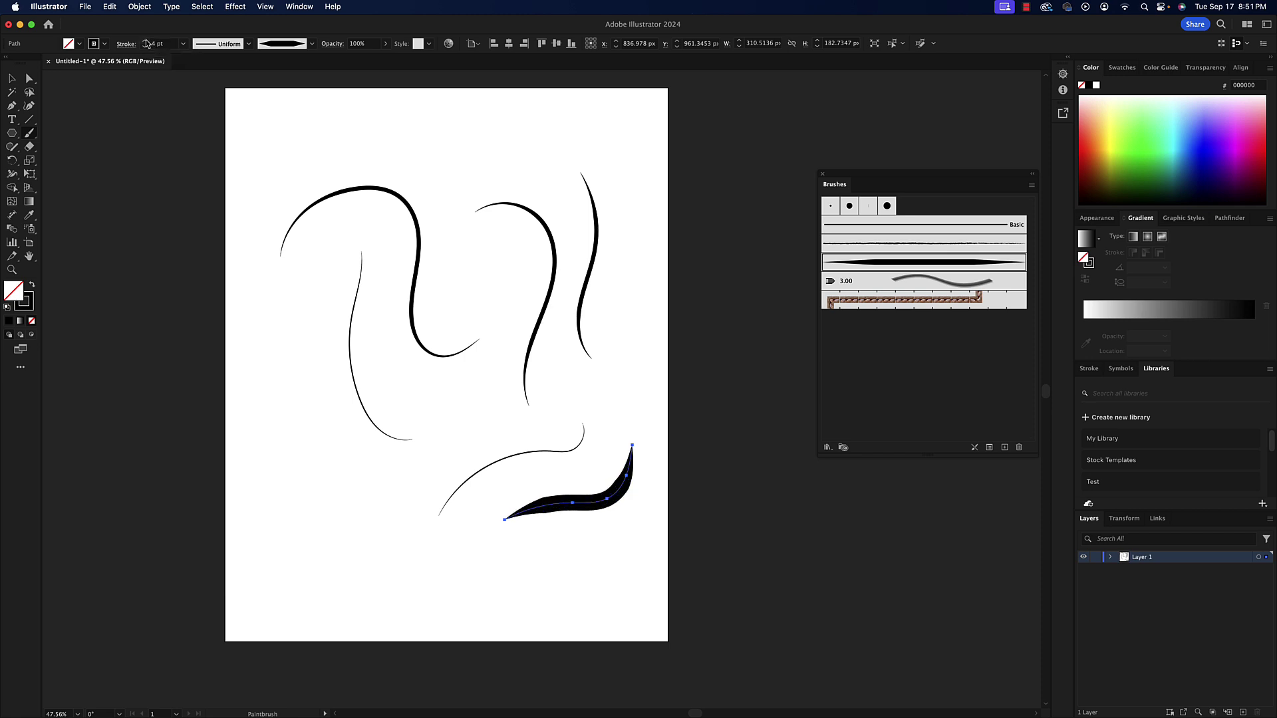
left_click(145, 42)
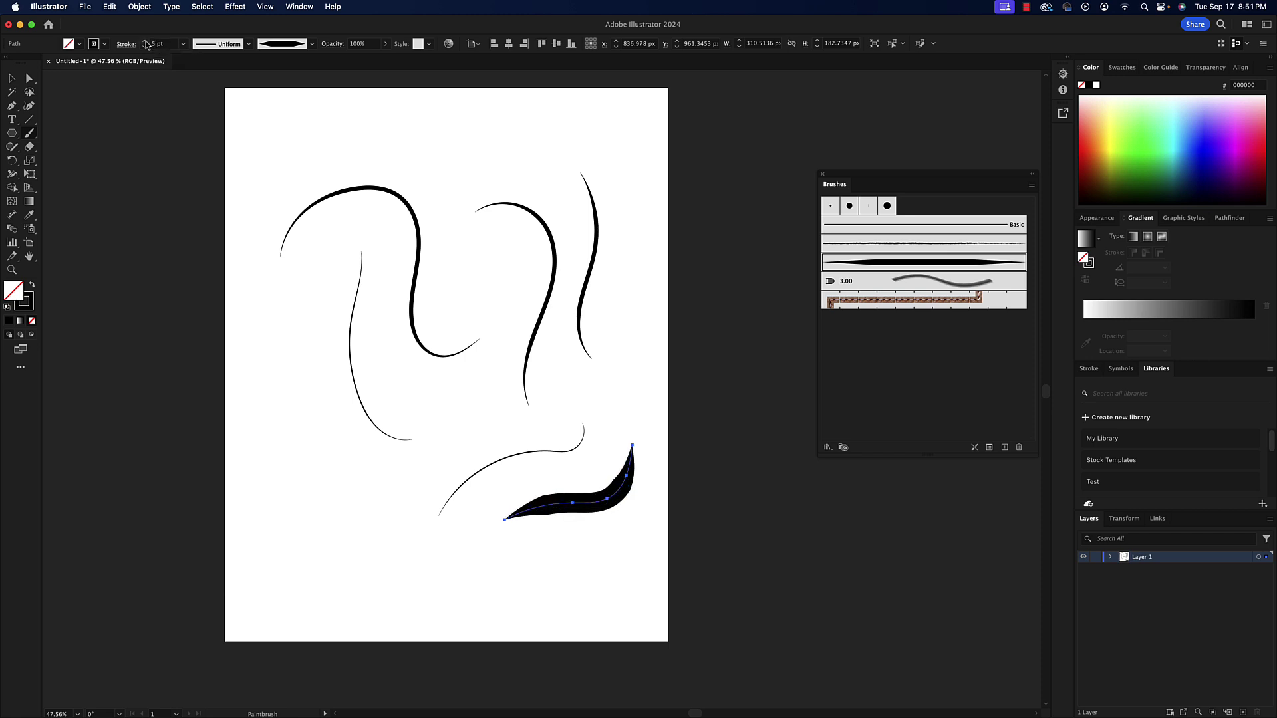
Reduce the selected stroke's weight to 0.75 pt
left_click(144, 46)
left_click(144, 47)
left_click(143, 46)
left_click(144, 47)
left_click(144, 46)
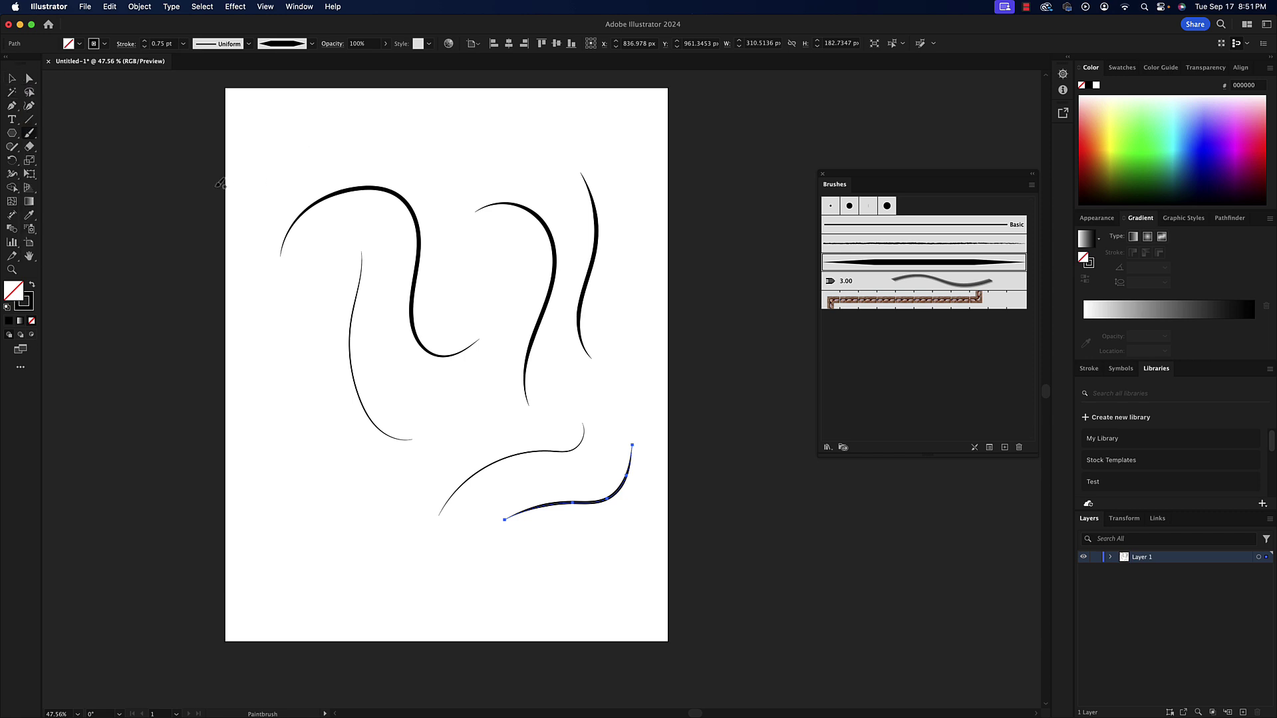
Set the Paintbrush tool's fidelity all the way to Accurate in its tool options
double_click(30, 135)
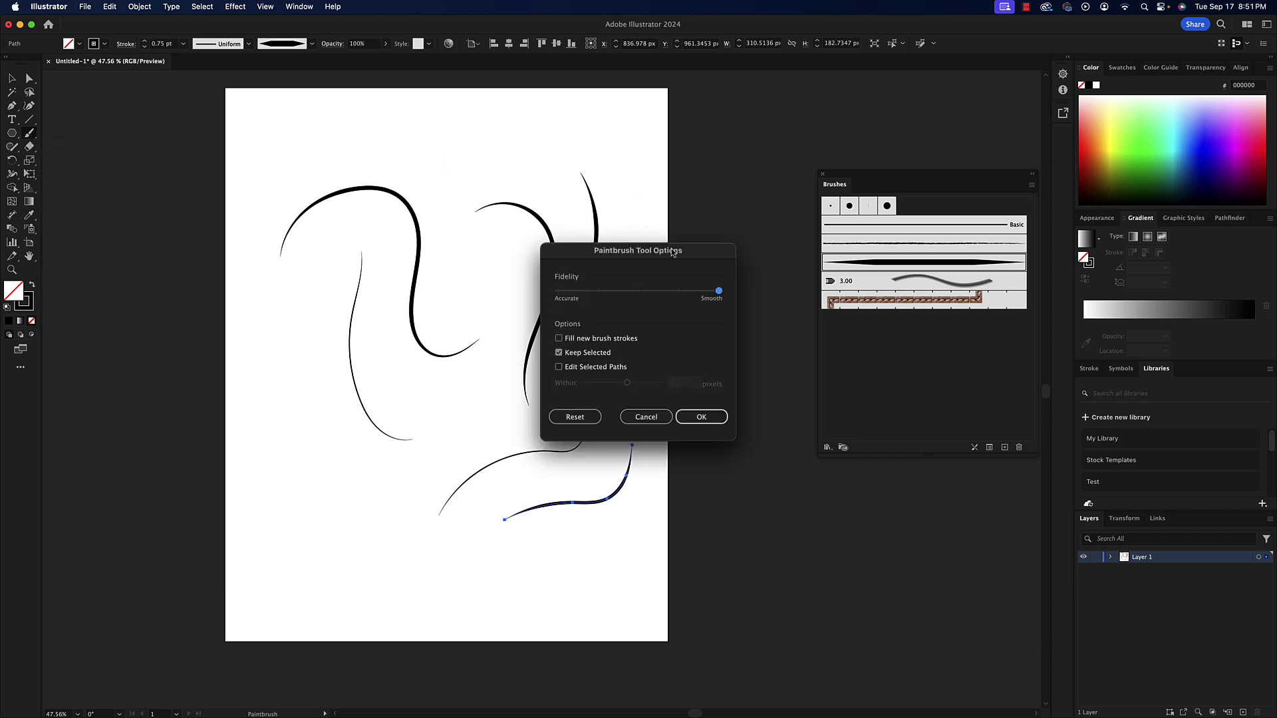
left_click_drag(672, 252, 576, 239)
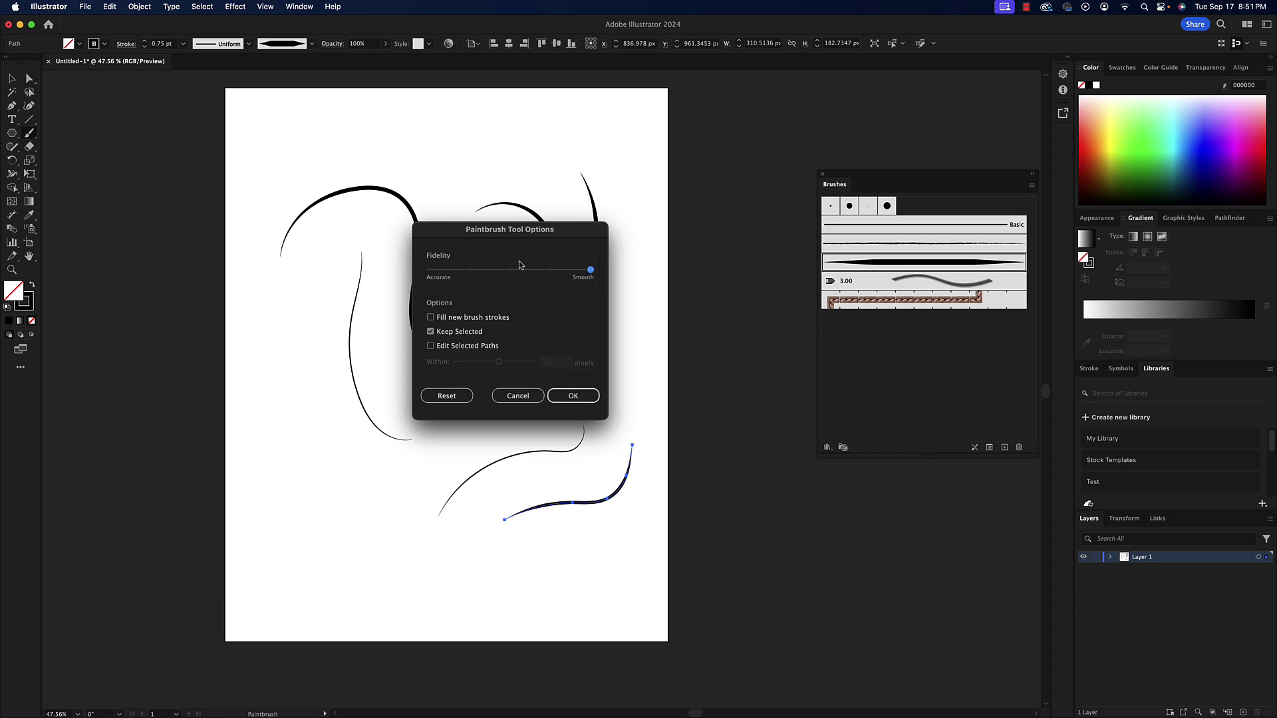
left_click_drag(591, 270, 510, 270)
left_click_drag(510, 270, 590, 271)
left_click(572, 396)
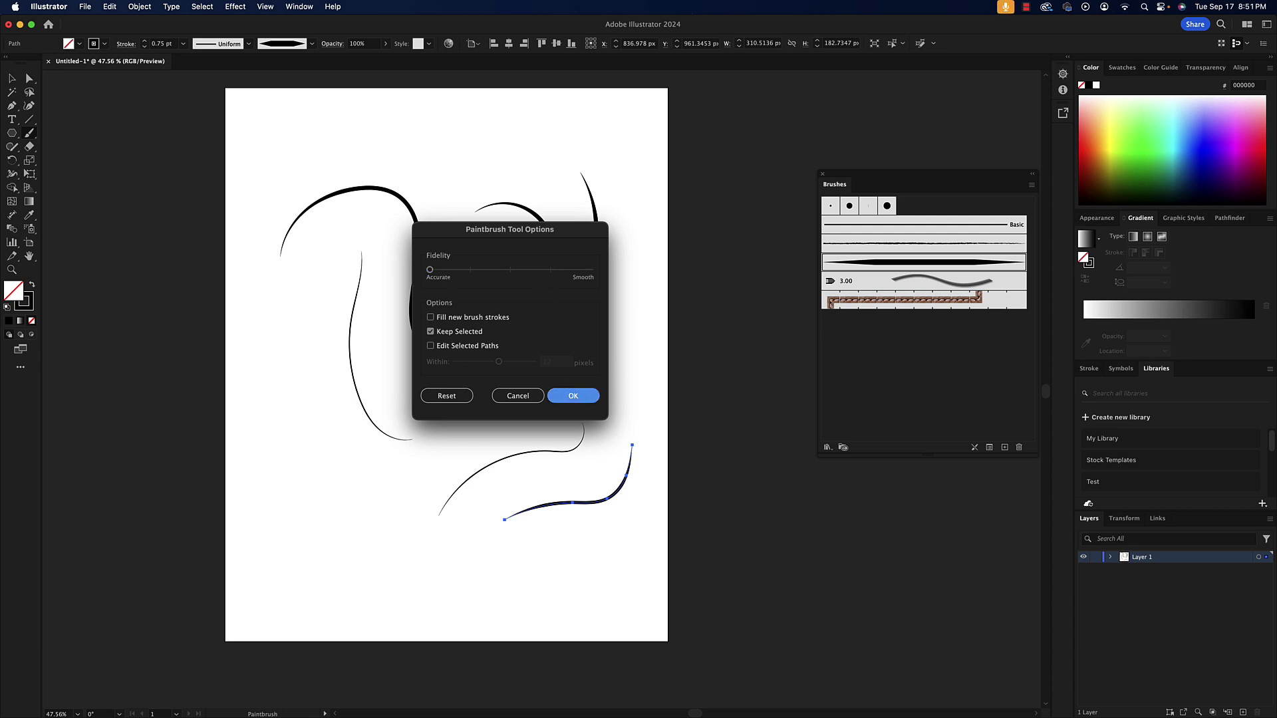
Paint six test strokes with the tapered brush in the artboard's lower left, bottom, middle and right-hand areas
left_click_drag(355, 488, 387, 473)
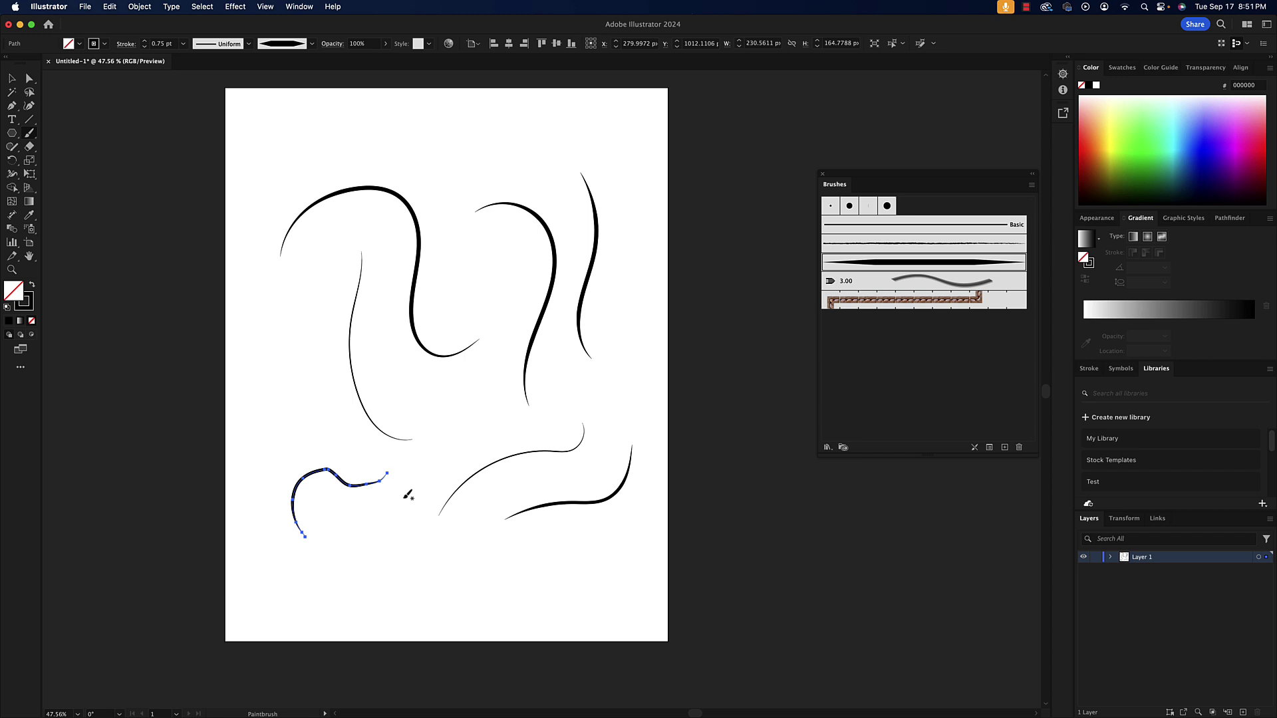
left_click_drag(352, 600, 565, 573)
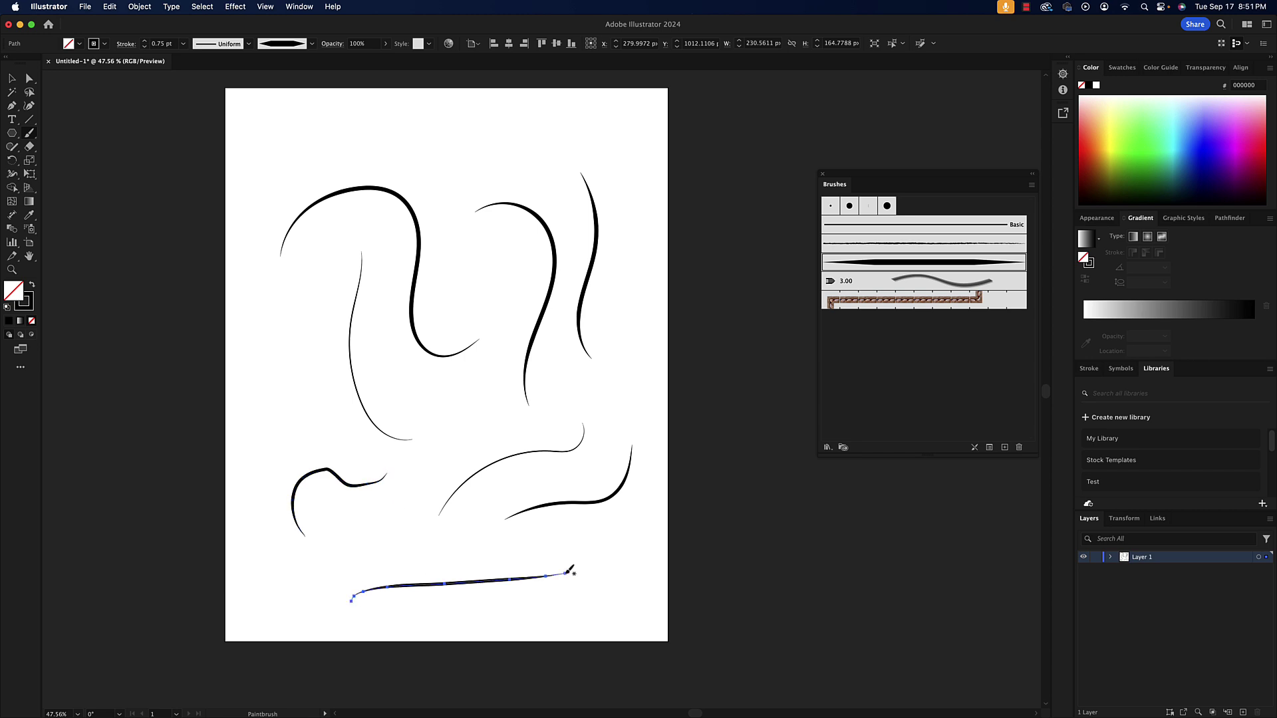
mouse_move(400, 516)
left_mouse_down()
mouse_move(402, 486)
mouse_move(436, 441)
left_mouse_up()
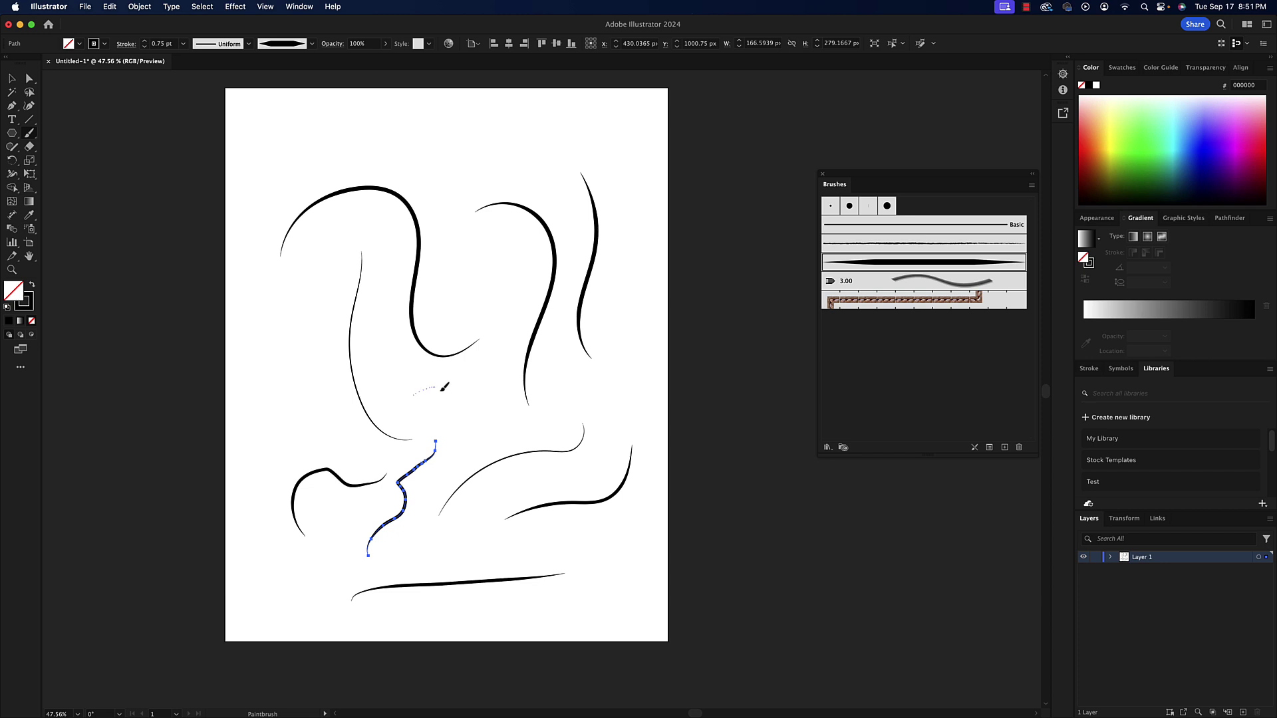
mouse_move(442, 390)
left_mouse_down()
mouse_move(482, 425)
mouse_move(495, 384)
left_mouse_up()
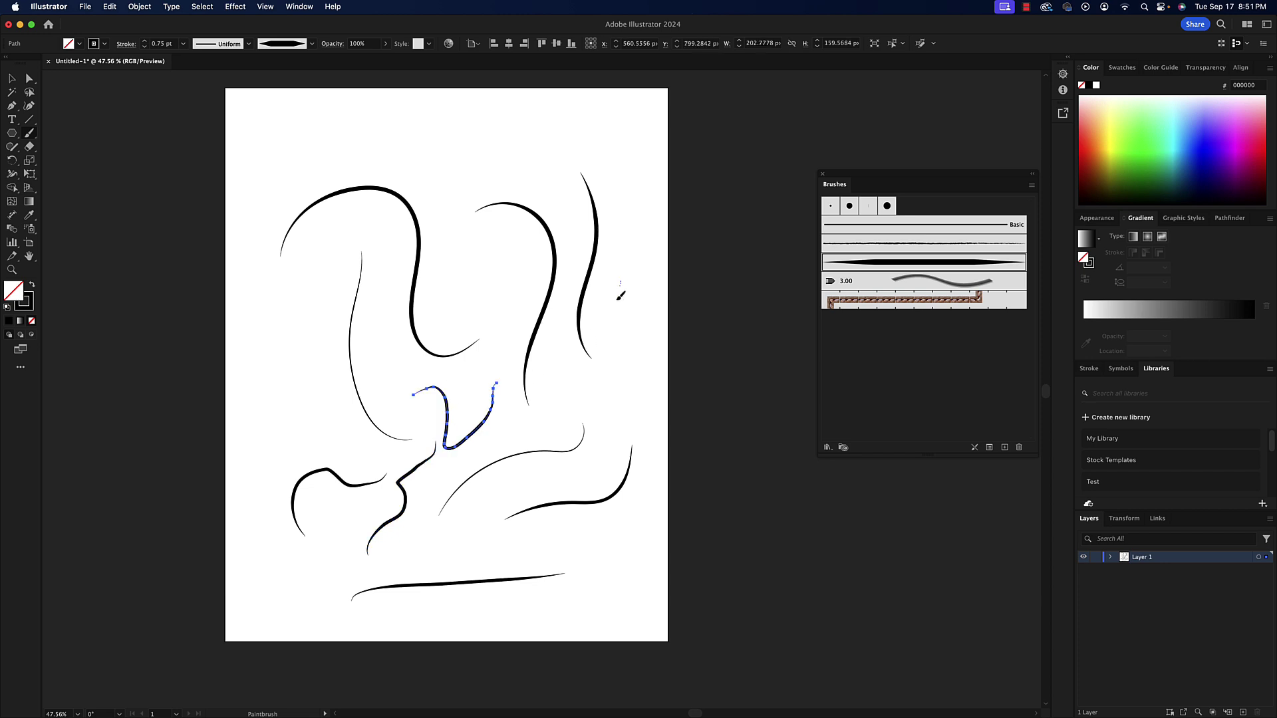
left_click_drag(619, 297, 608, 403)
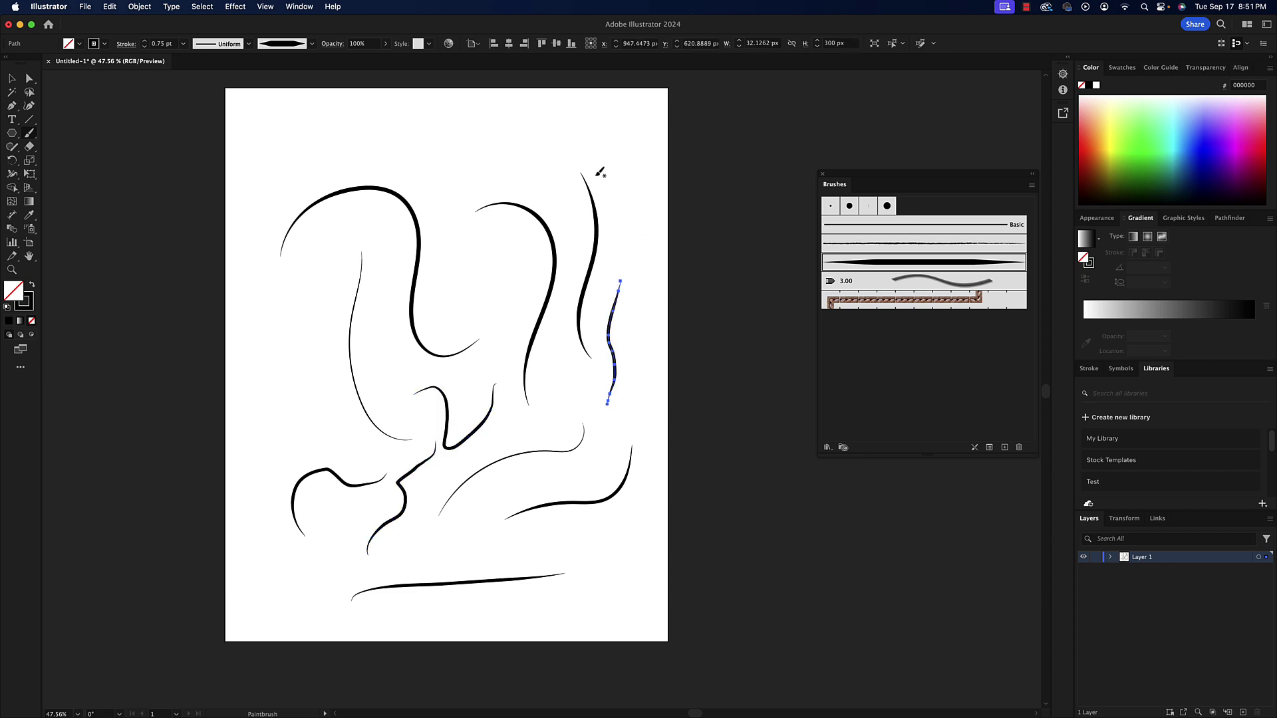
mouse_move(596, 173)
left_mouse_down()
mouse_move(607, 200)
mouse_move(602, 355)
left_mouse_up()
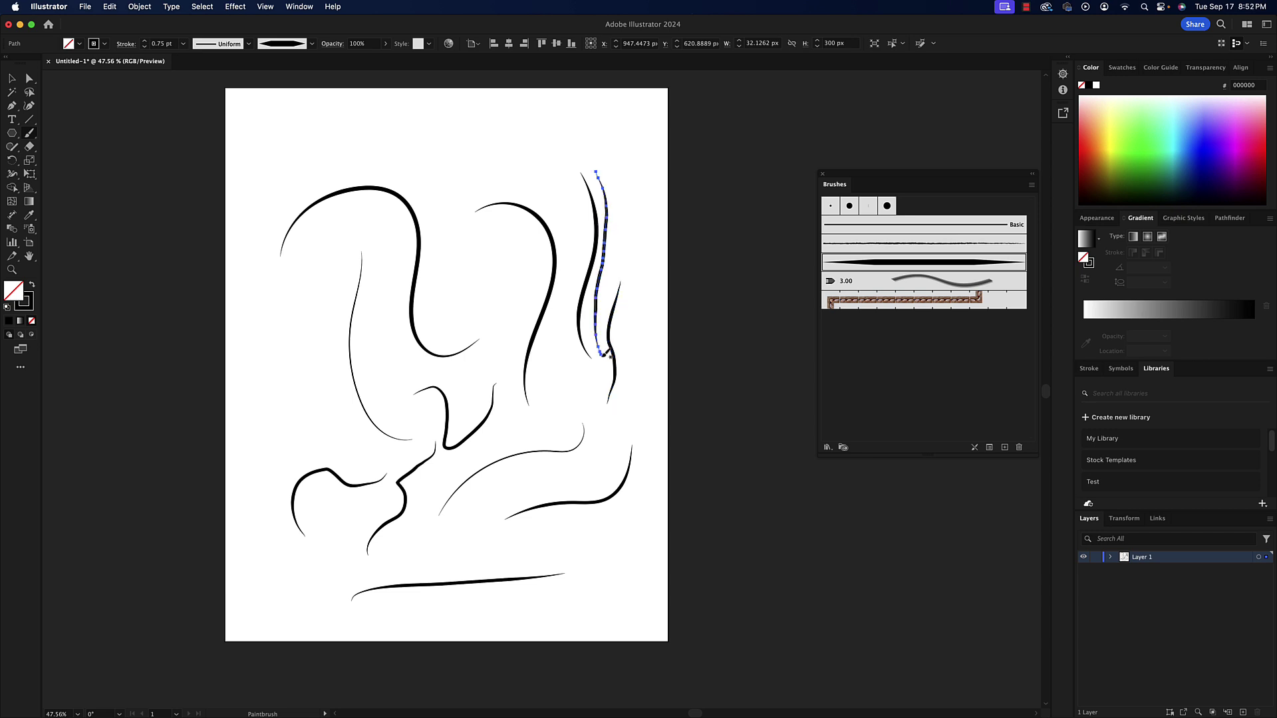
Deselect the artwork and examine the adjacent smooth and accurate strokes near the artboard's upper right up close
left_click(11, 79)
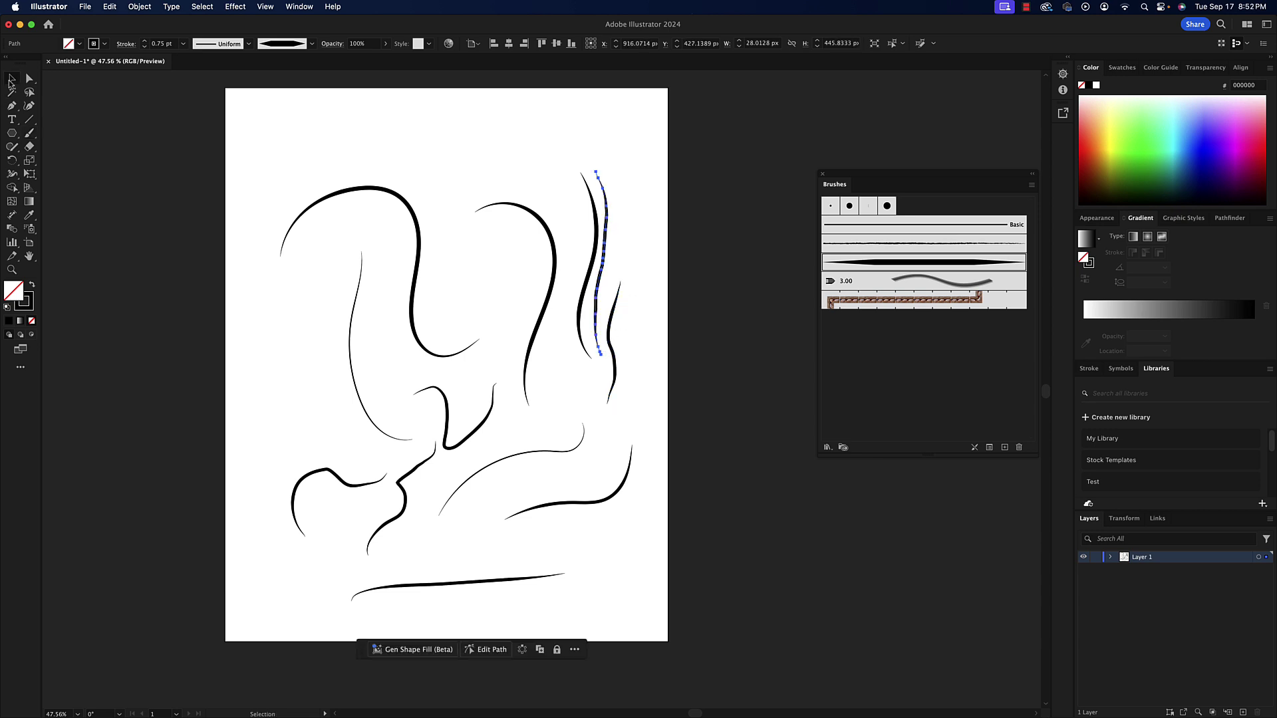
left_click(273, 137)
left_click(12, 269)
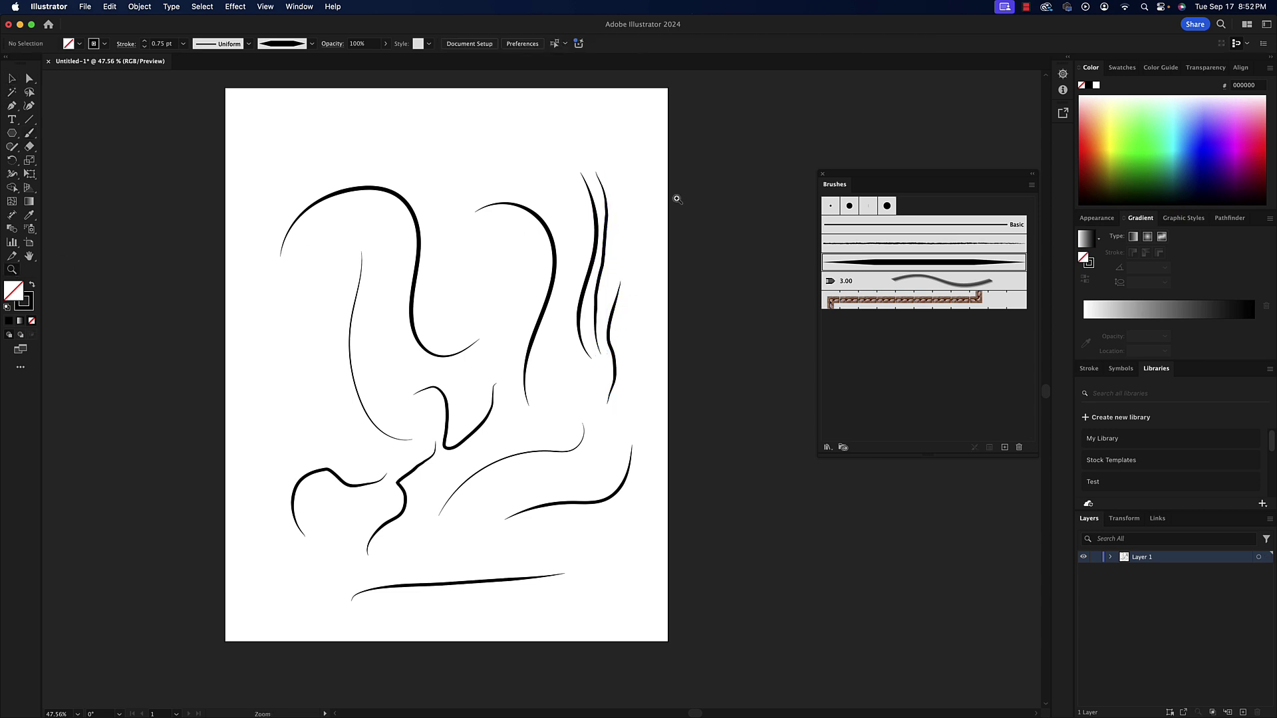
left_click(604, 249)
left_click(546, 406)
left_click_drag(528, 380, 532, 378)
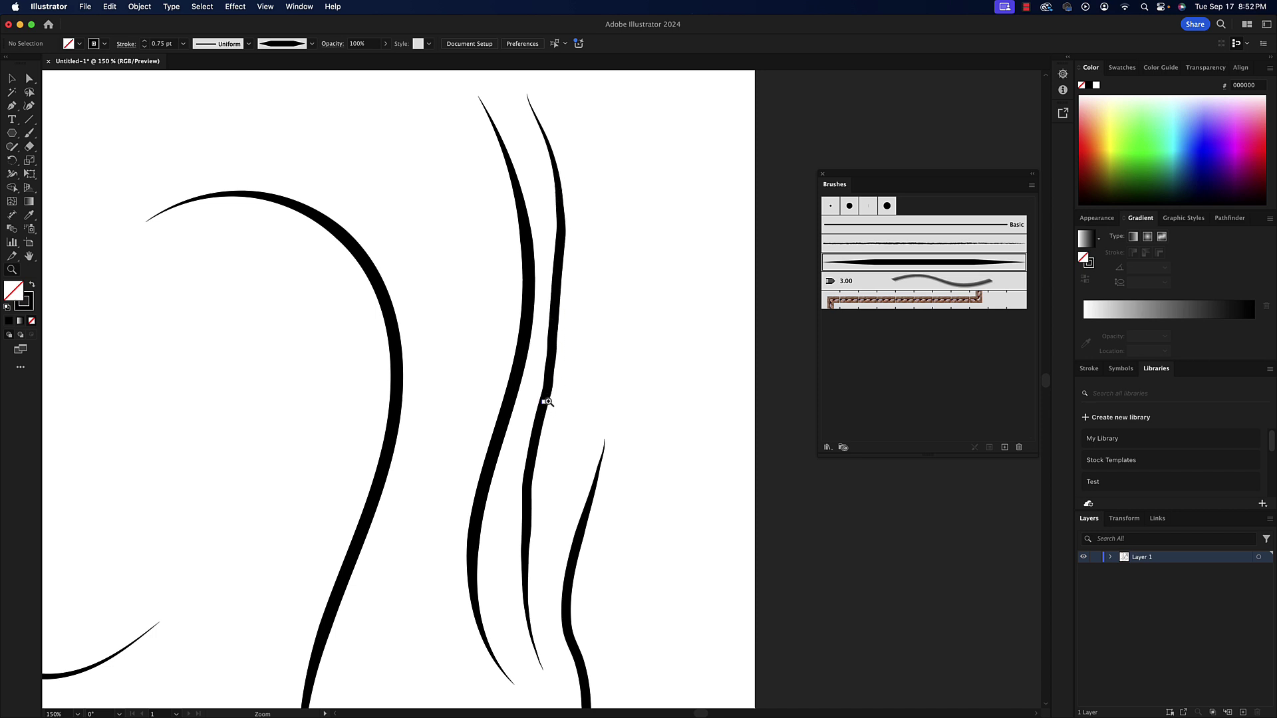
Set the Paintbrush tool's fidelity all the way to Smooth in its tool options
double_click(30, 135)
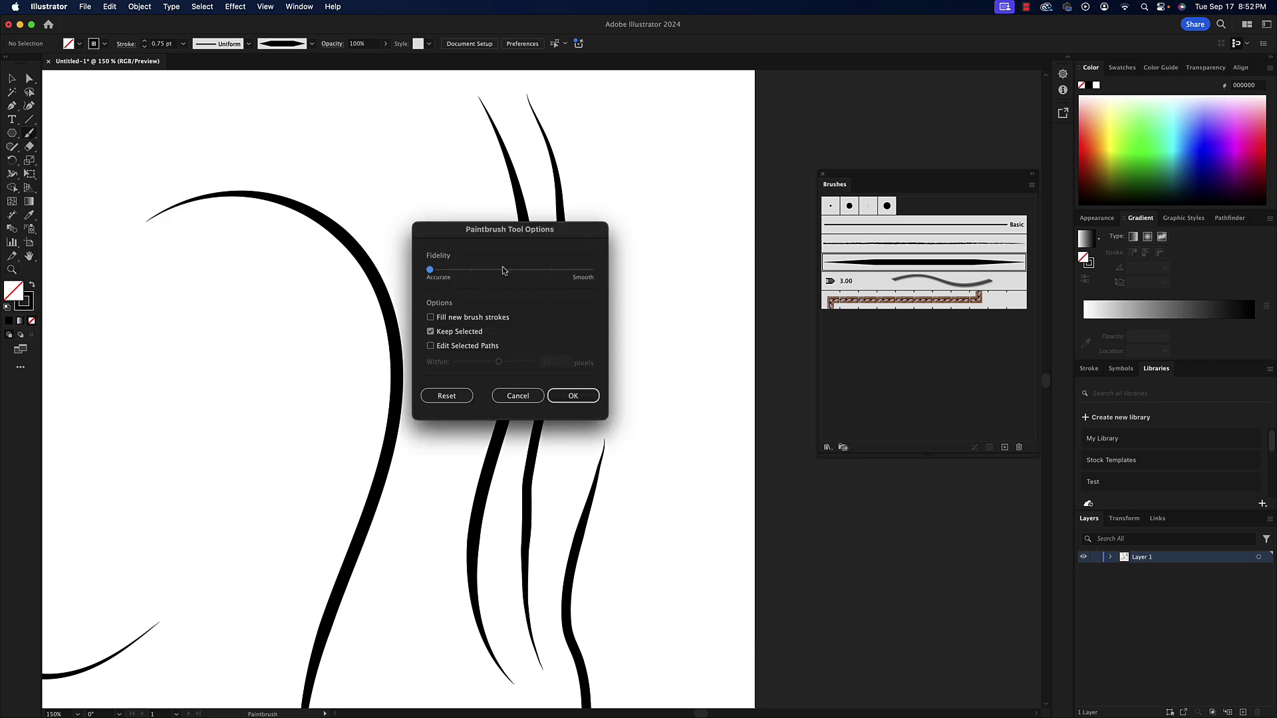
left_click_drag(502, 269, 587, 272)
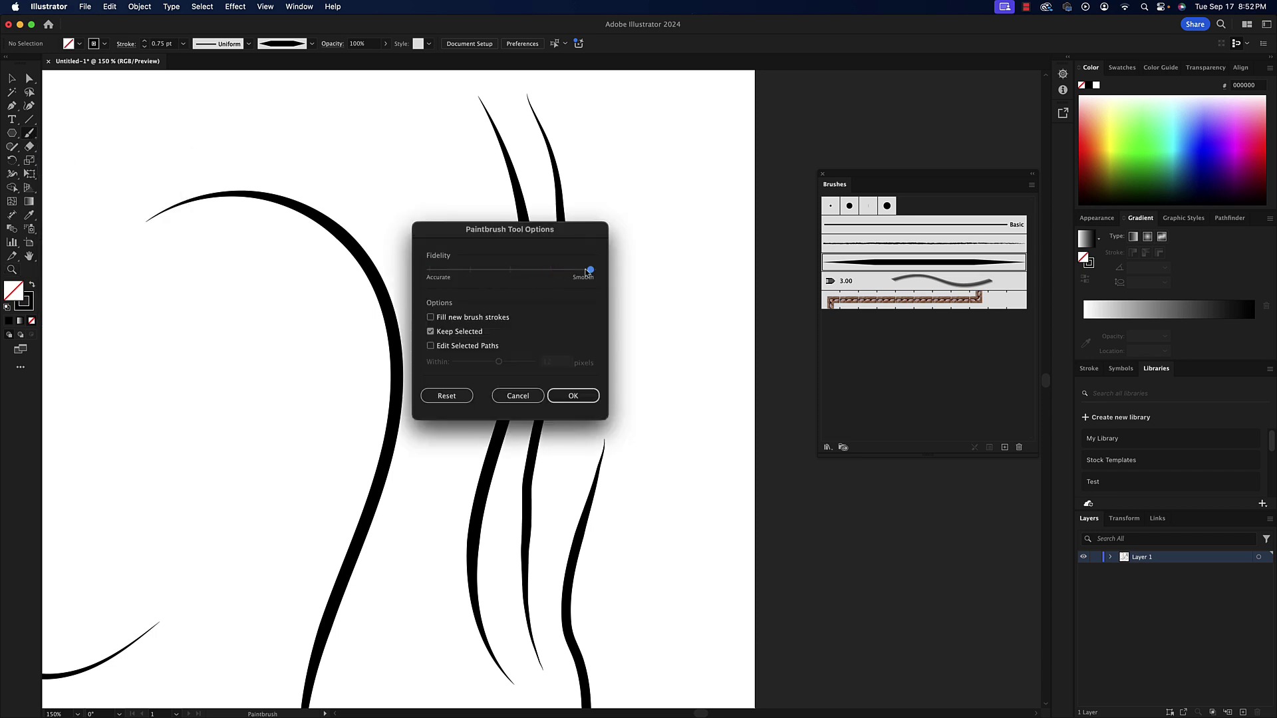
left_click(591, 394)
Paint a curved stroke near the artboard's upper right edge and set its weight to 0.25 pt
mouse_move(594, 118)
left_mouse_down()
mouse_move(684, 194)
mouse_move(684, 382)
left_mouse_up()
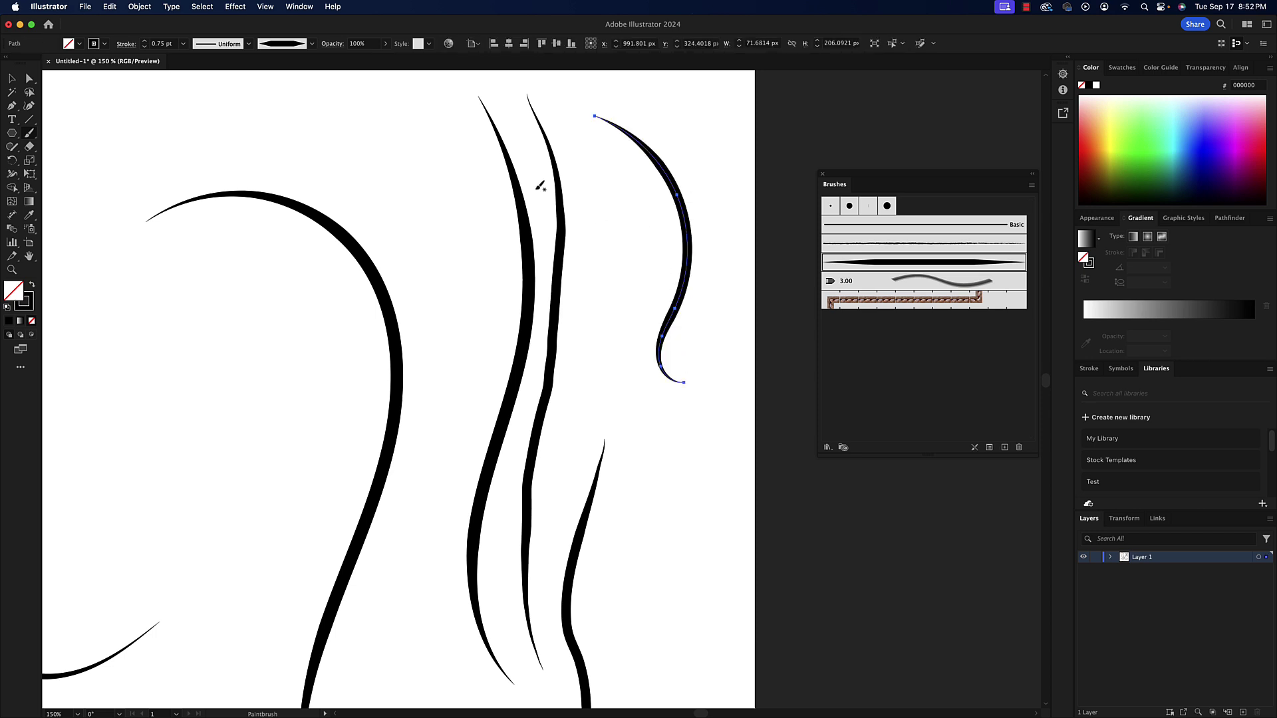
left_click(145, 47)
left_click(145, 47)
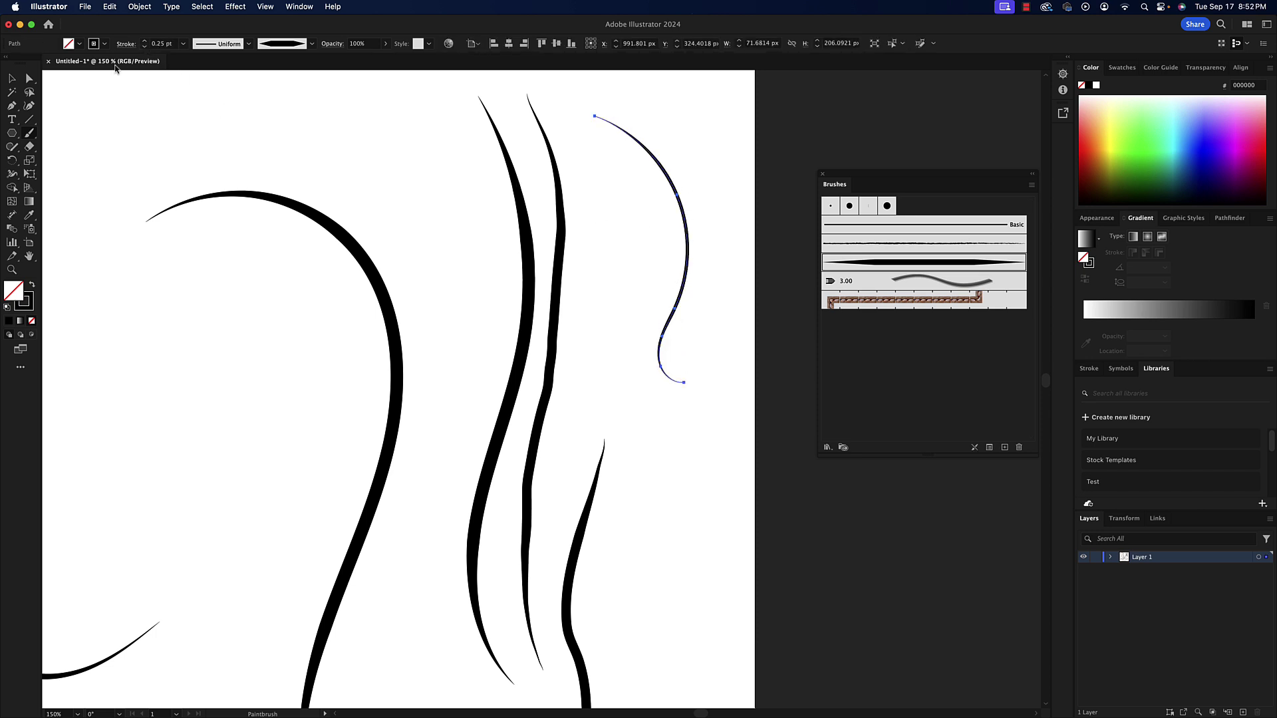
Deselect the new stroke and compare the weights and smoothness of the painted strokes across the artboard
left_click(12, 79)
left_click(298, 156)
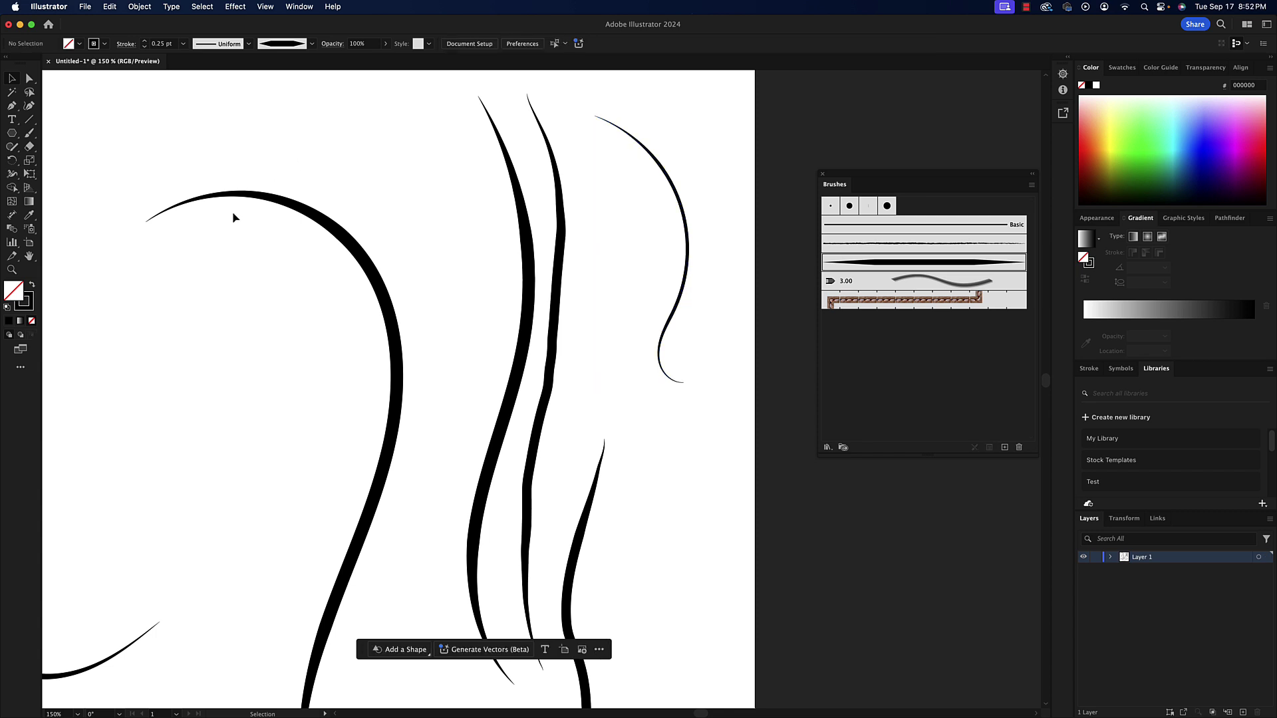
left_click(11, 270)
left_click(331, 348, "alt")
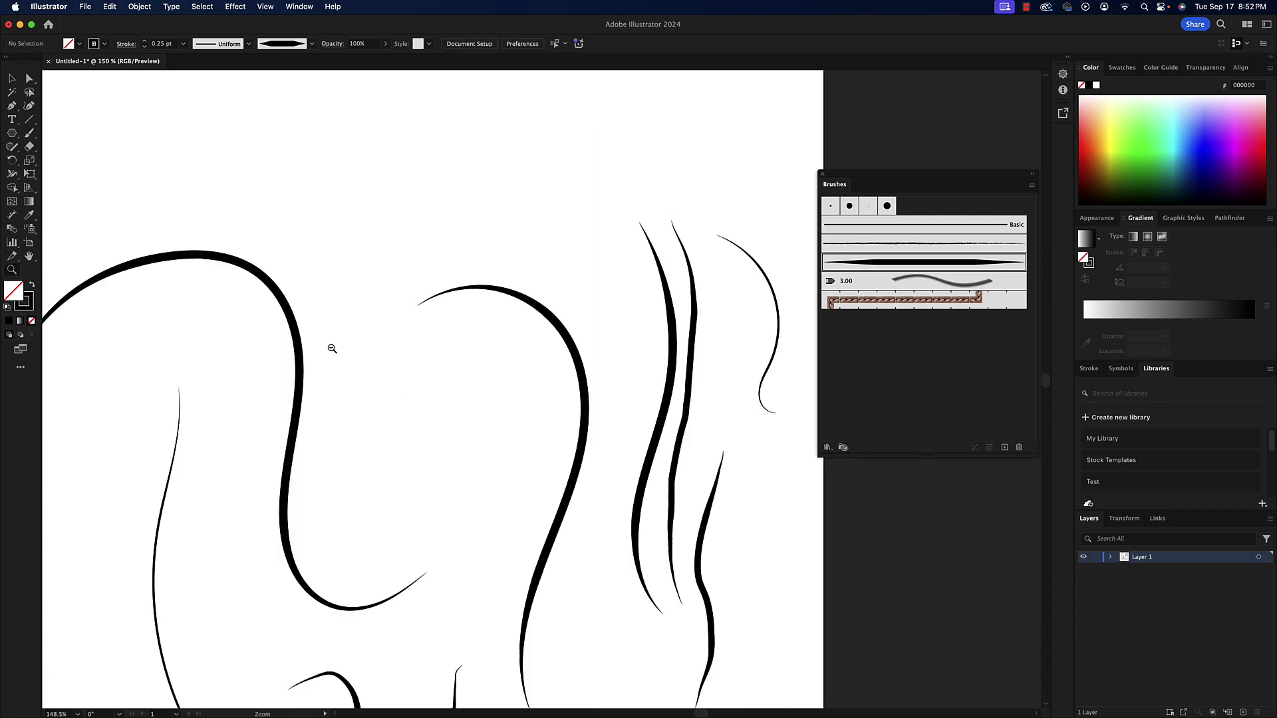
left_click(331, 348, "alt")
mouse_move(606, 426)
left_mouse_down()
mouse_move(548, 356)
mouse_move(503, 242)
left_mouse_up()
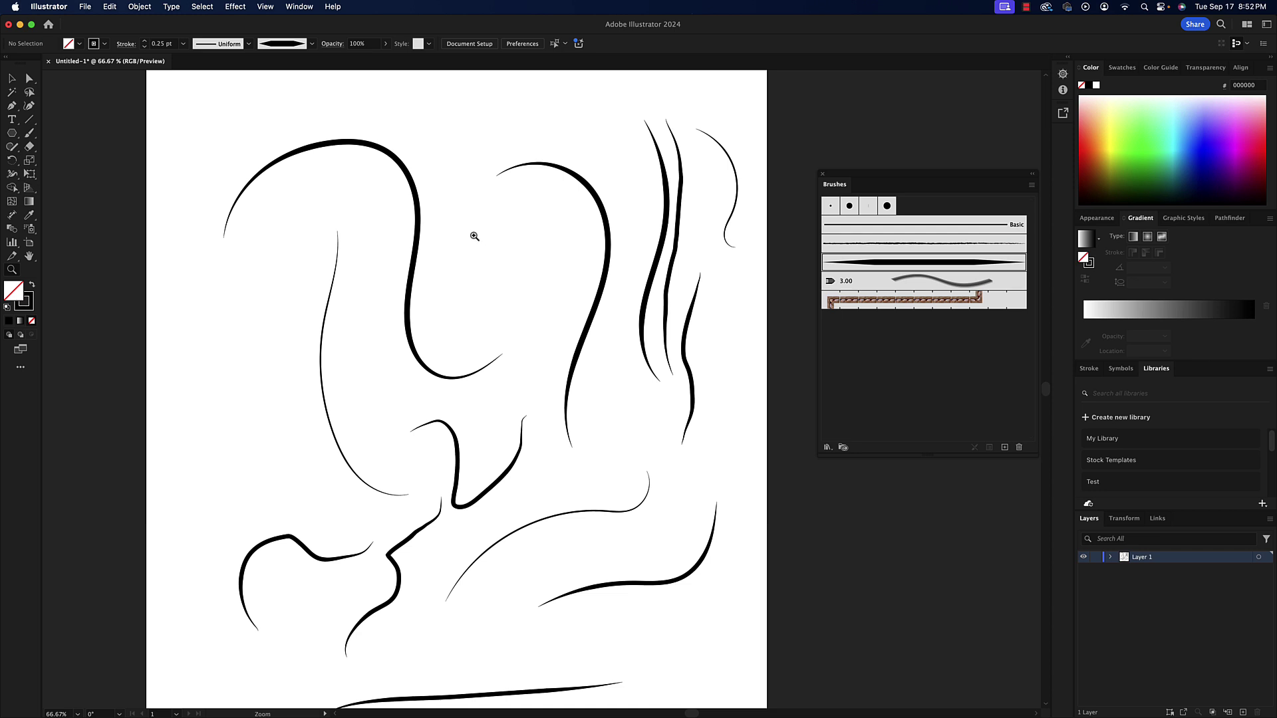